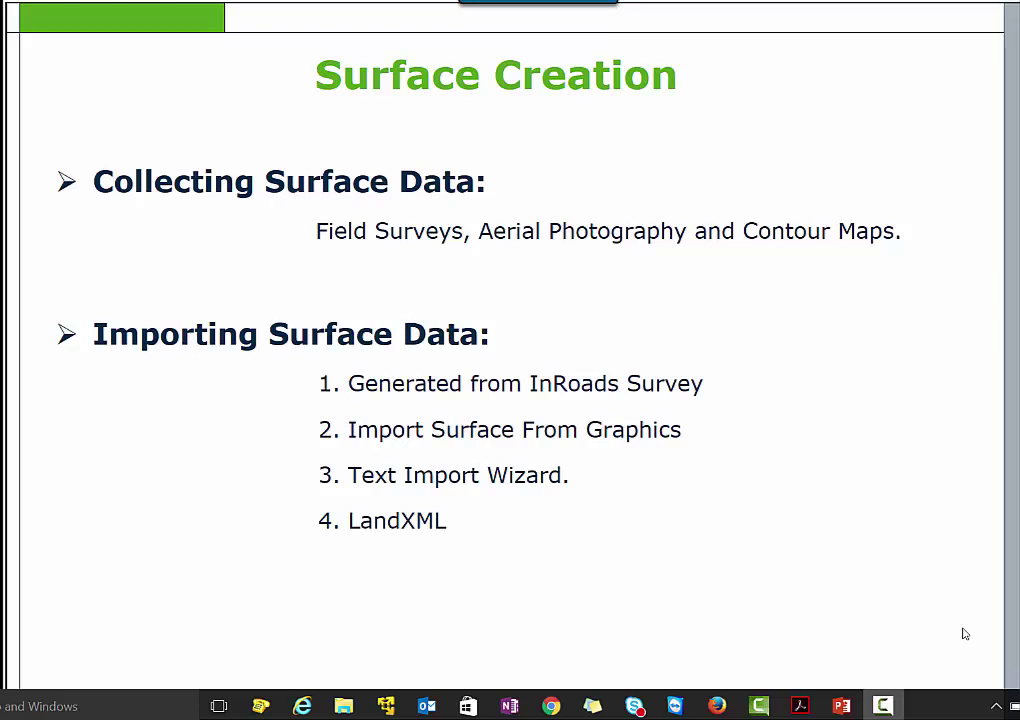
{"action": "left_click", "coordinate": [882, 706]}
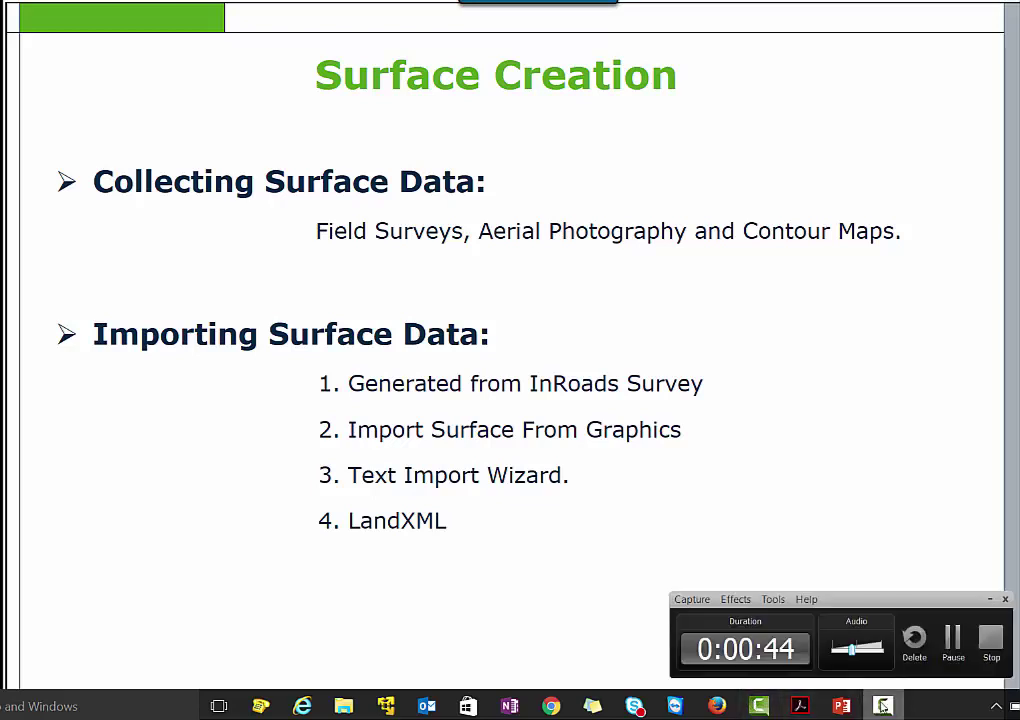
{"action": "left_click", "coordinate": [953, 650]}
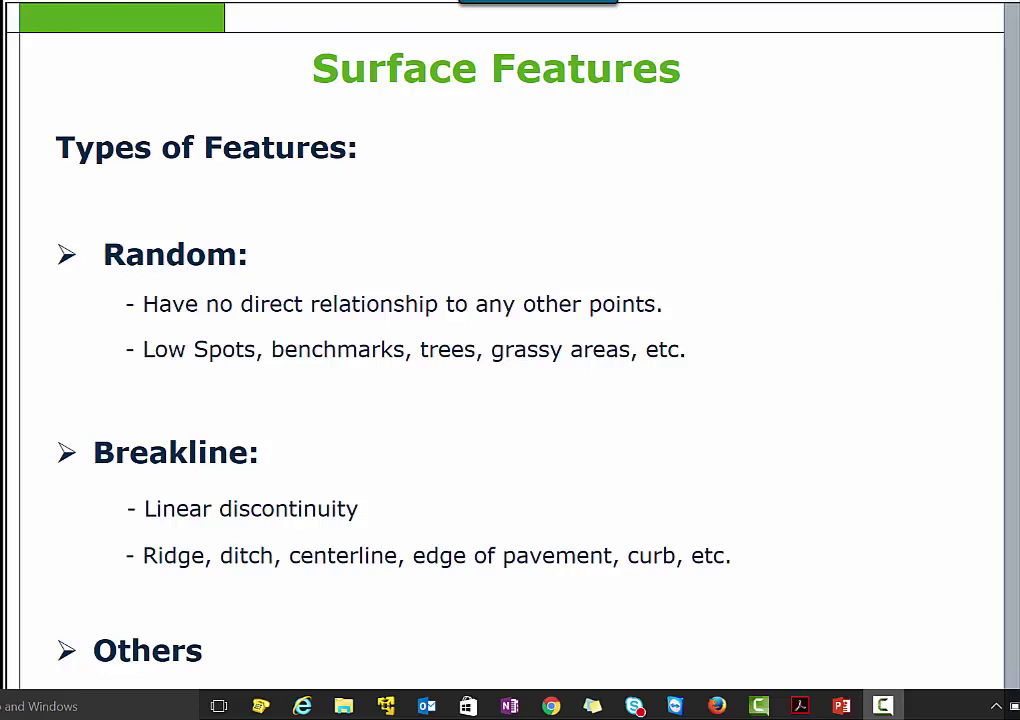
{"action": "left_click", "coordinate": [882, 706]}
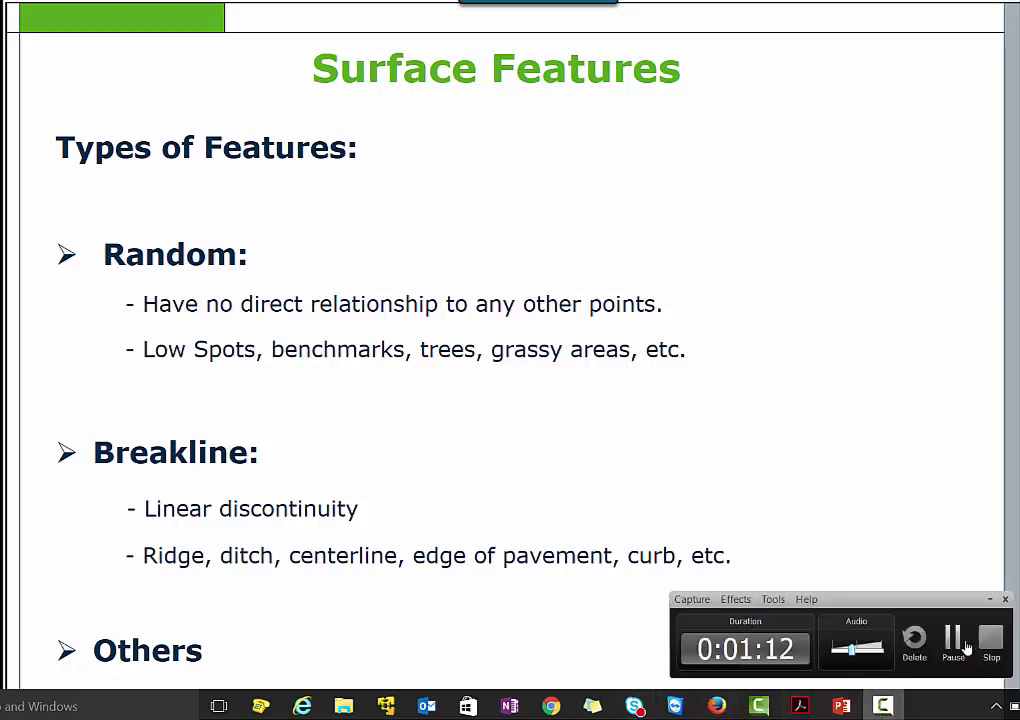
{"action": "left_click", "coordinate": [966, 644]}
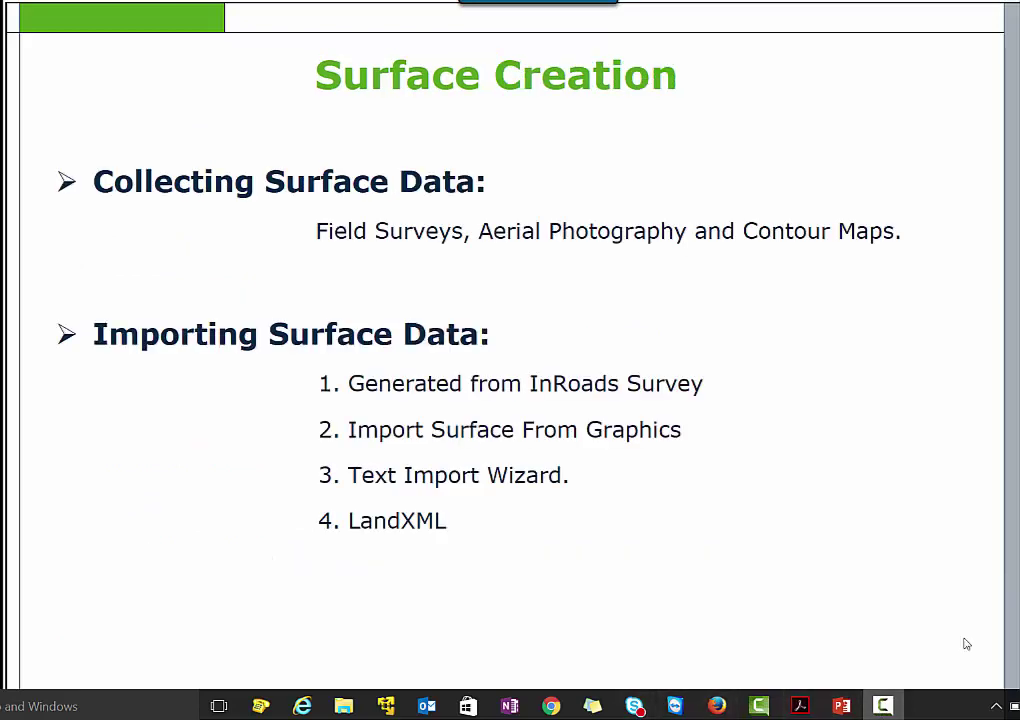
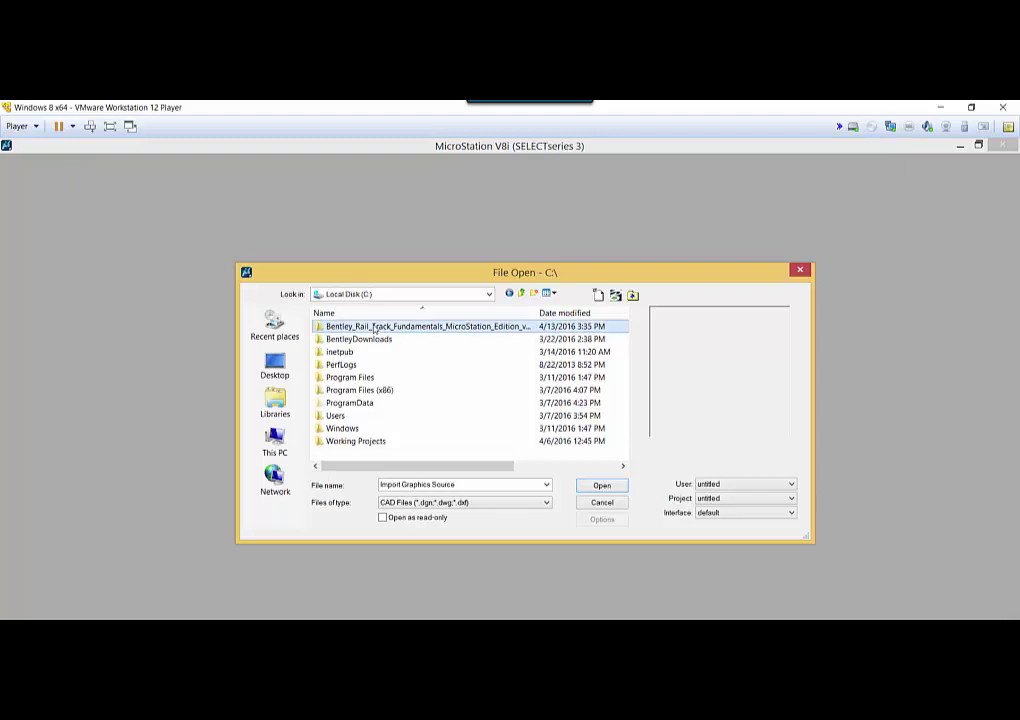
Open the Import Graphics design file from the Practice folder of Surface Creation in the BRT Fundamentals training data
{"action": "double_click", "coordinate": [376, 328]}
{"action": "double_click", "coordinate": [376, 328]}
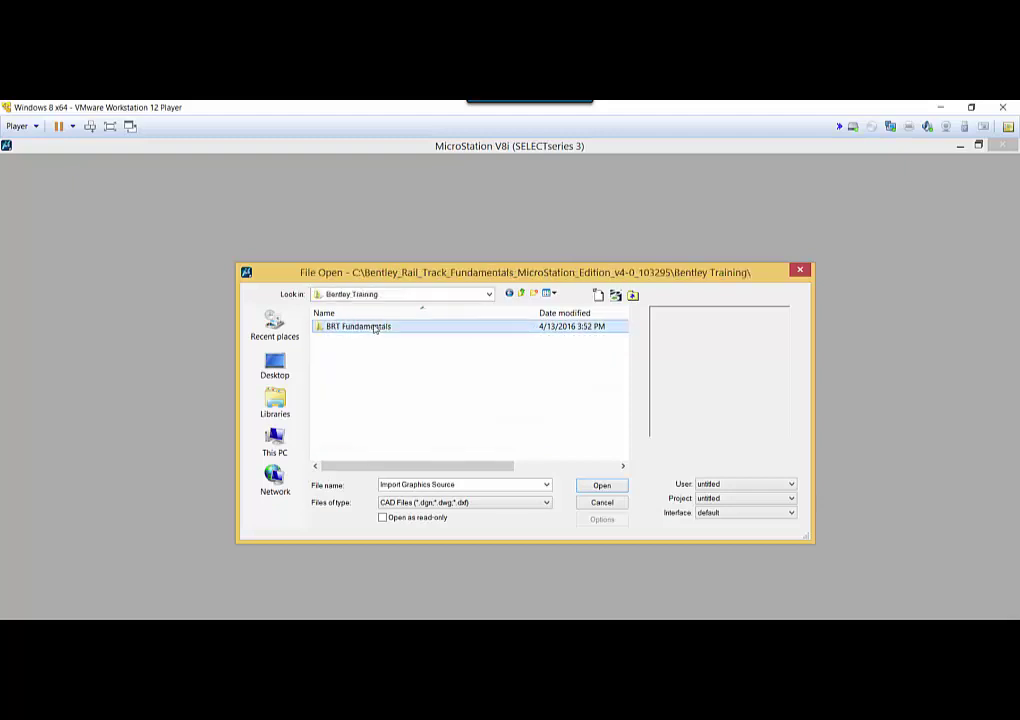
{"action": "double_click", "coordinate": [376, 328]}
{"action": "scroll", "coordinate": [393, 433], "scroll_direction": "down", "scroll_amount": 3}
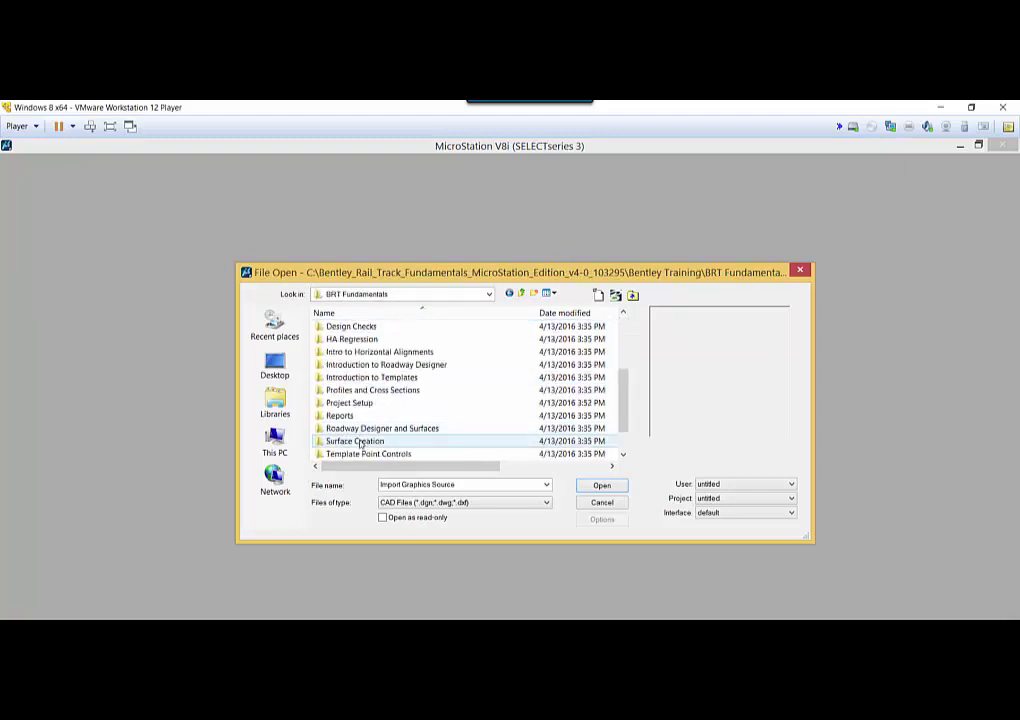
{"action": "double_click", "coordinate": [358, 441]}
{"action": "double_click", "coordinate": [335, 330]}
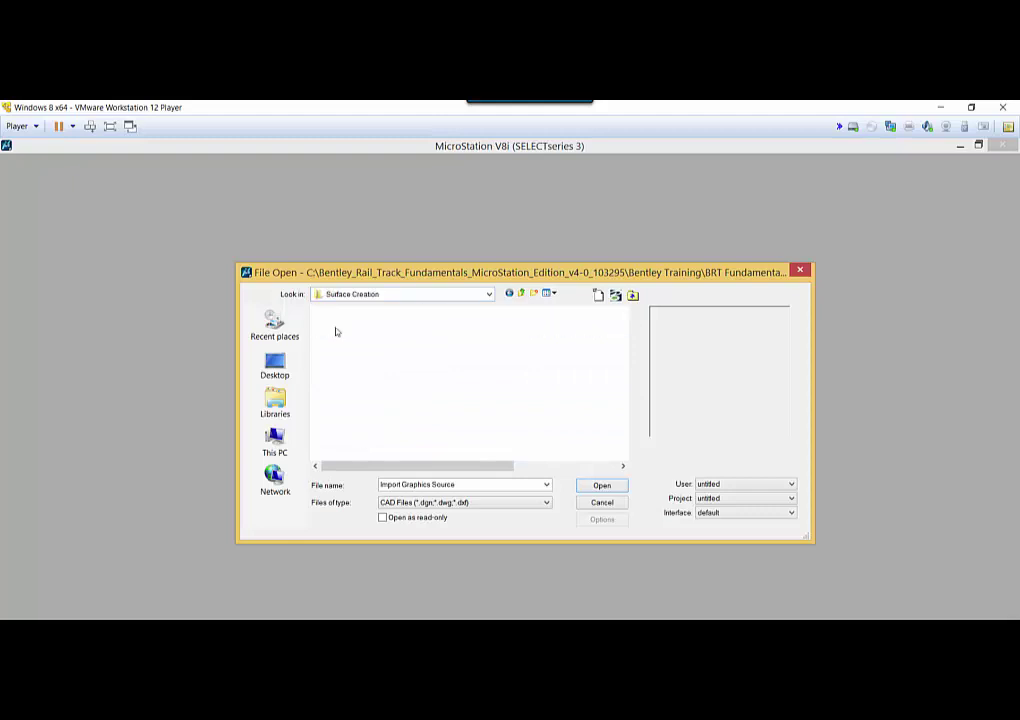
{"action": "left_click", "coordinate": [356, 366]}
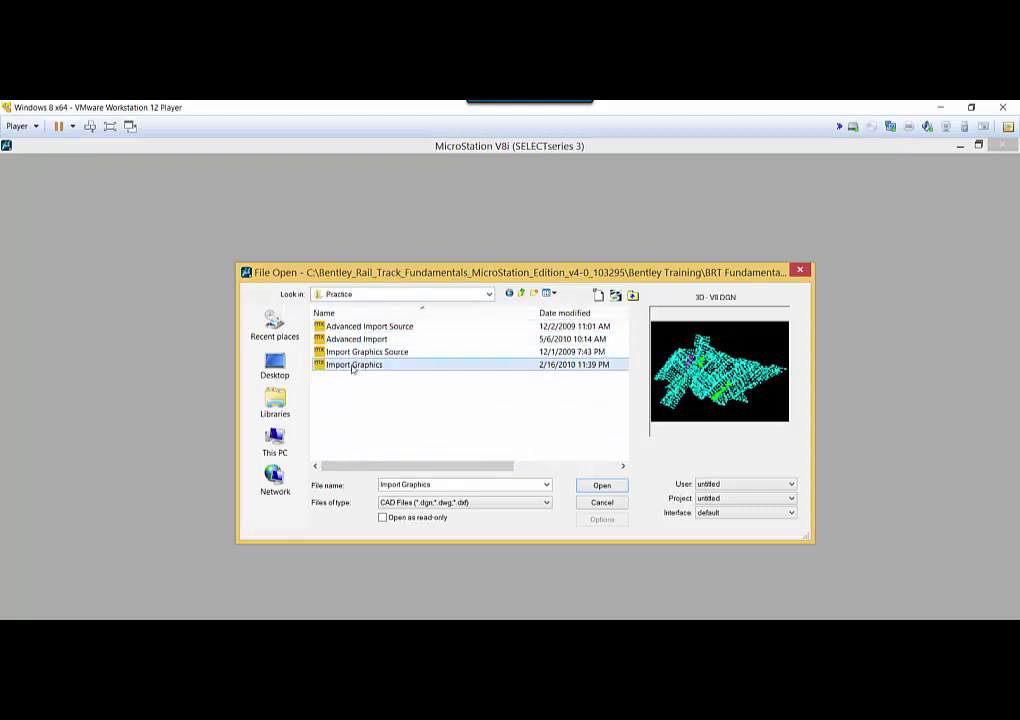
{"action": "left_click", "coordinate": [596, 485]}
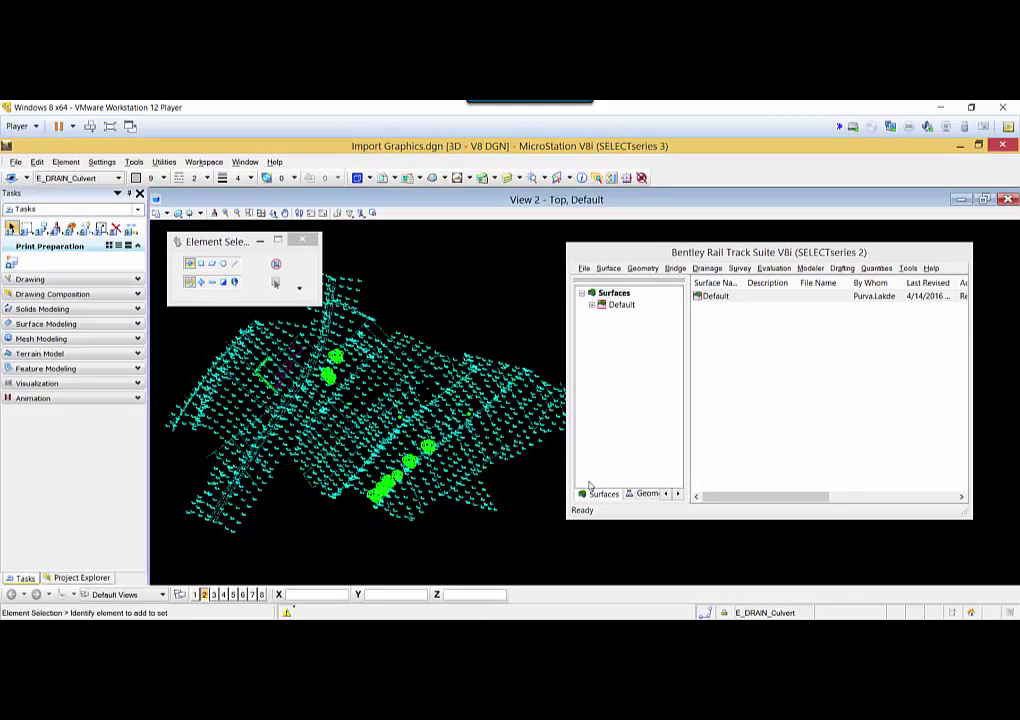
Start a new surface of type Existing named Survey with the description Existing Survey
{"action": "left_click", "coordinate": [585, 270]}
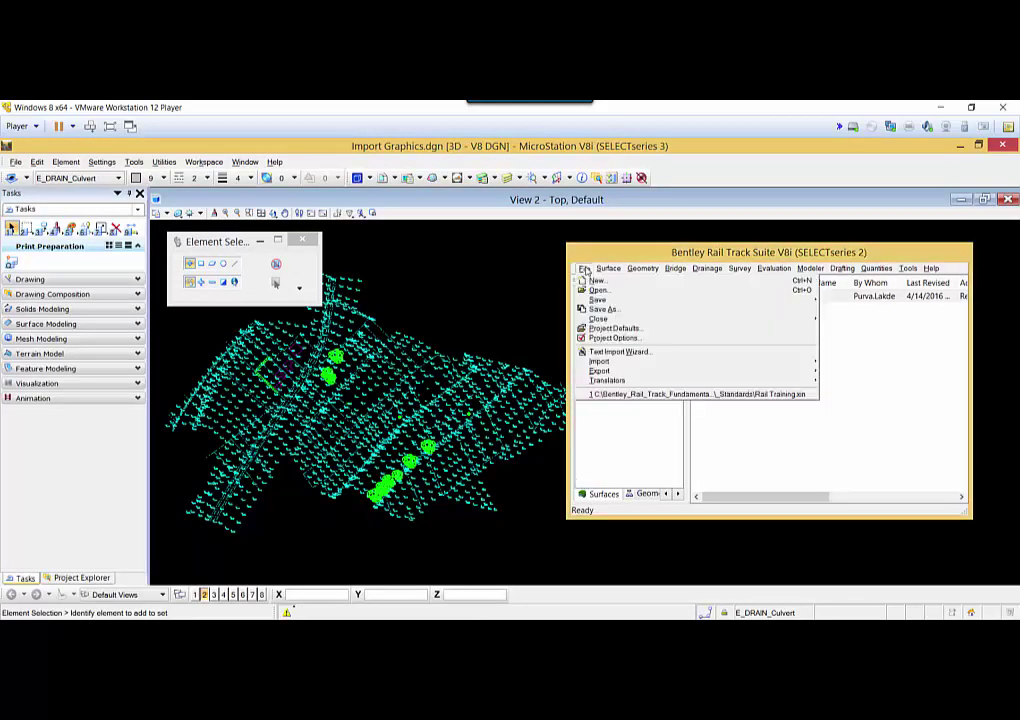
{"action": "left_click", "coordinate": [592, 279]}
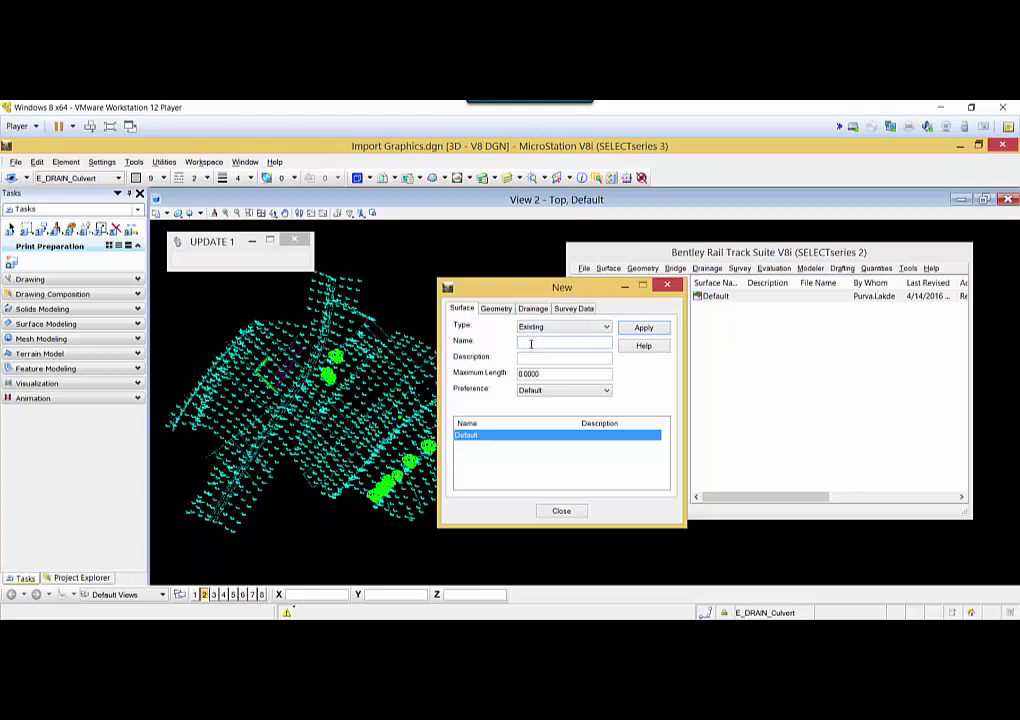
{"action": "type", "text": "Sur"}
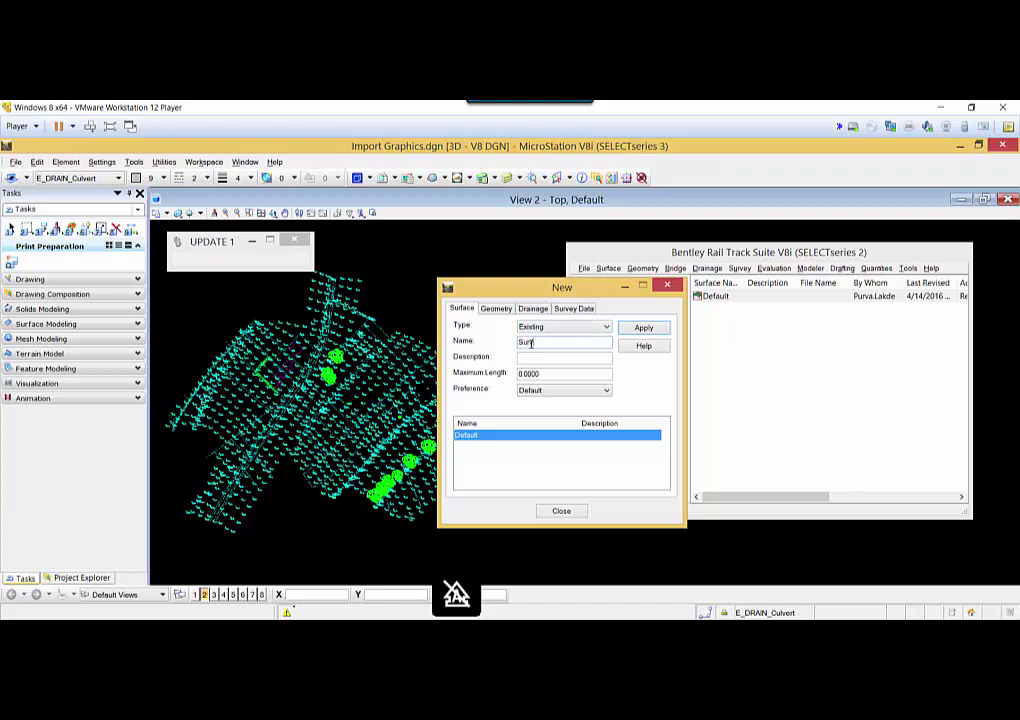
{"action": "type", "text": "vey"}
{"action": "left_click", "coordinate": [559, 358]}
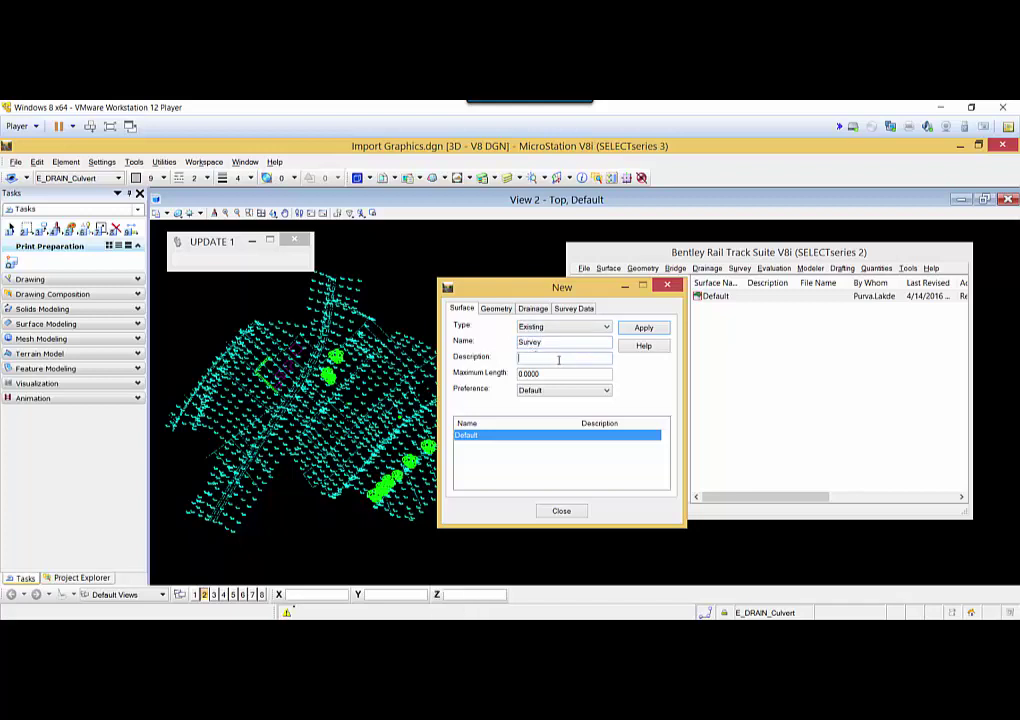
{"action": "type", "text": "Exis"}
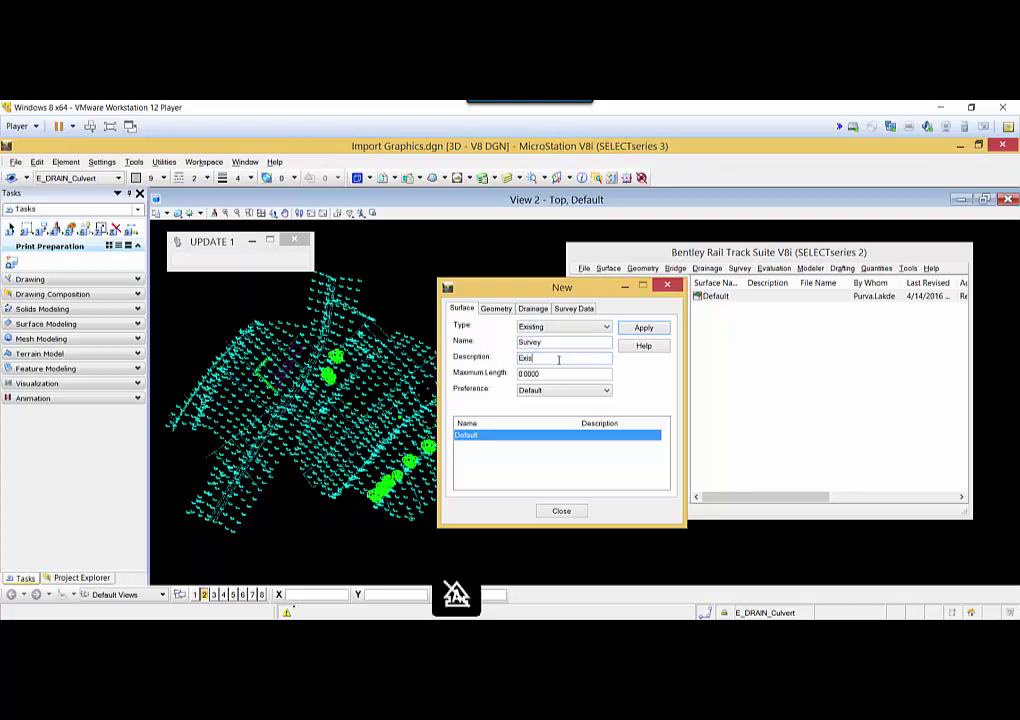
{"action": "type", "text": "ting Survey"}
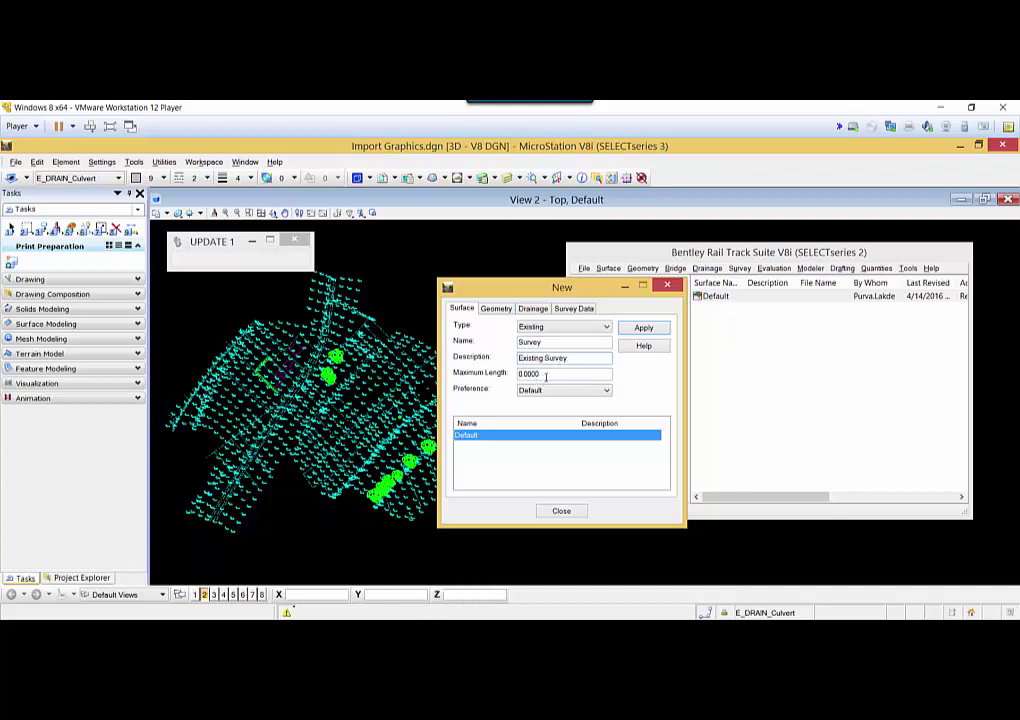
Keep the maximum length at 0.0000, set the preference to Existing Survey and create the surface
{"action": "left_click", "coordinate": [541, 376]}
{"action": "left_click_drag", "start_coordinate": [545, 378], "coordinate": [523, 373]}
{"action": "double_click", "coordinate": [521, 373]}
{"action": "left_click", "coordinate": [600, 373]}
{"action": "left_click", "coordinate": [543, 391]}
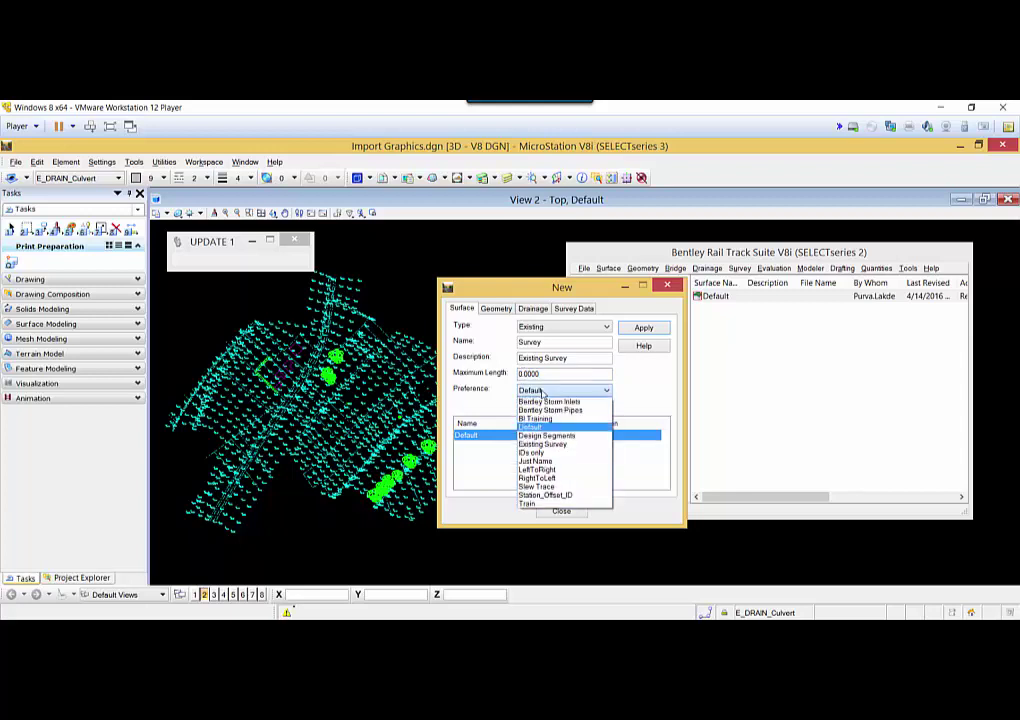
{"action": "left_click", "coordinate": [545, 444]}
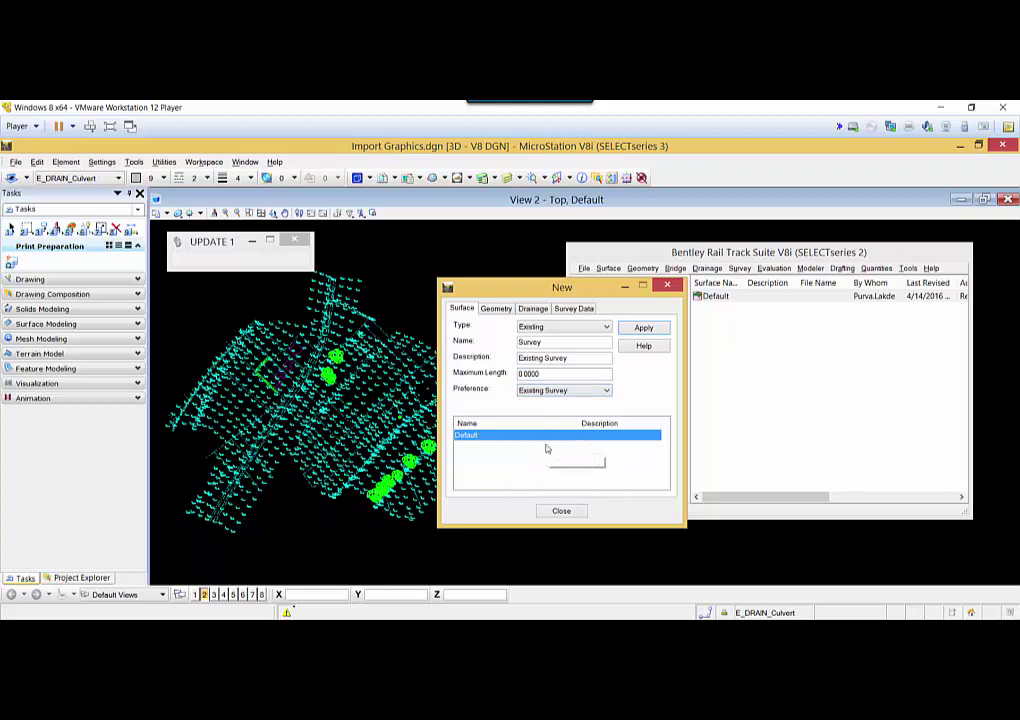
{"action": "left_click", "coordinate": [643, 328]}
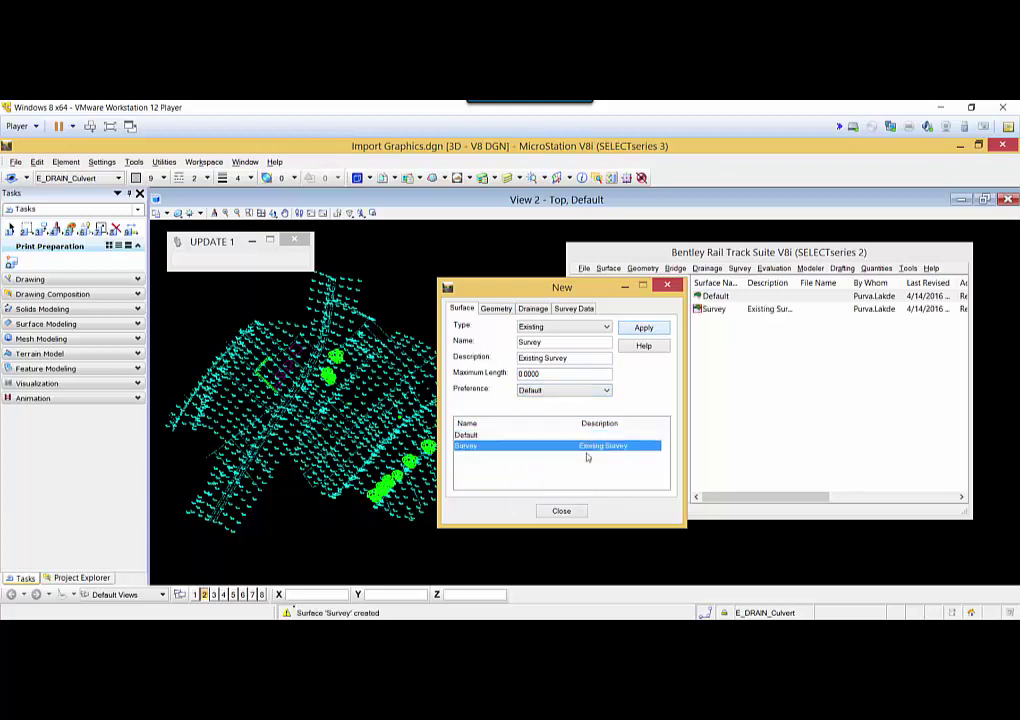
{"action": "left_click", "coordinate": [561, 511]}
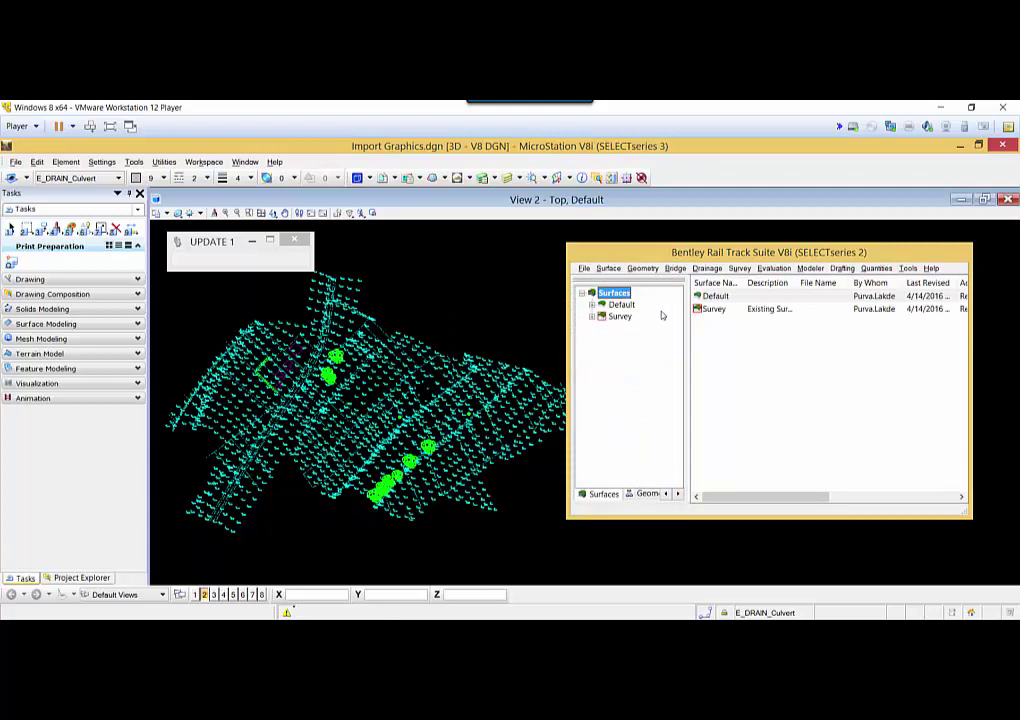
Set up a surface import from graphics into Survey, loading the level E_TOPO_Random and using element elevations
{"action": "left_click", "coordinate": [626, 318]}
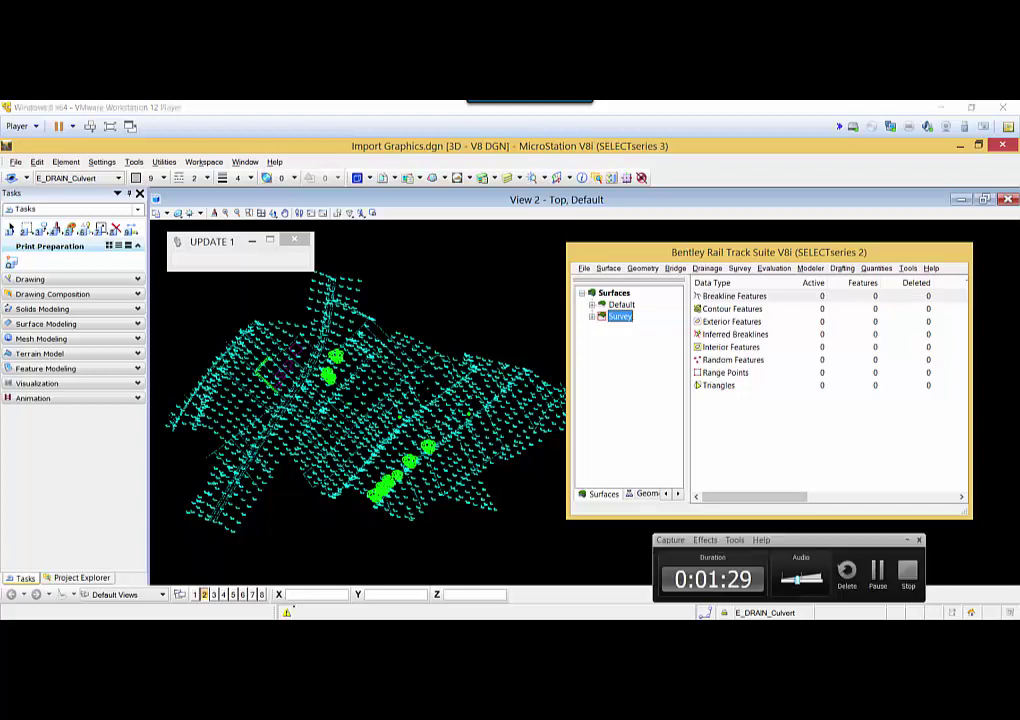
{"action": "left_click", "coordinate": [905, 572]}
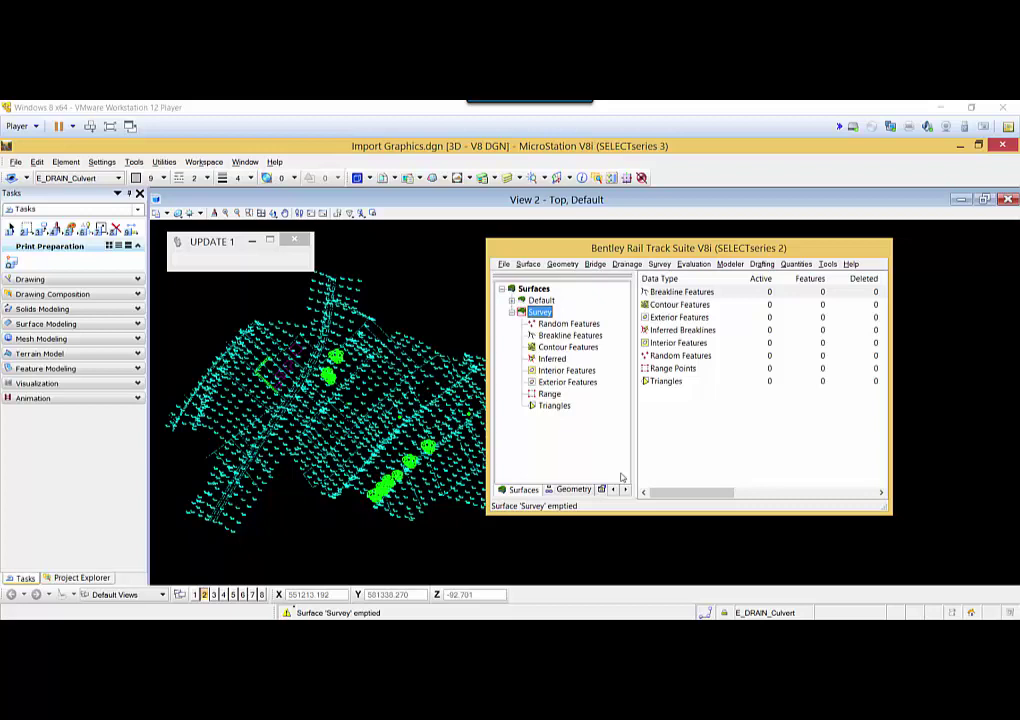
{"action": "left_click", "coordinate": [504, 264]}
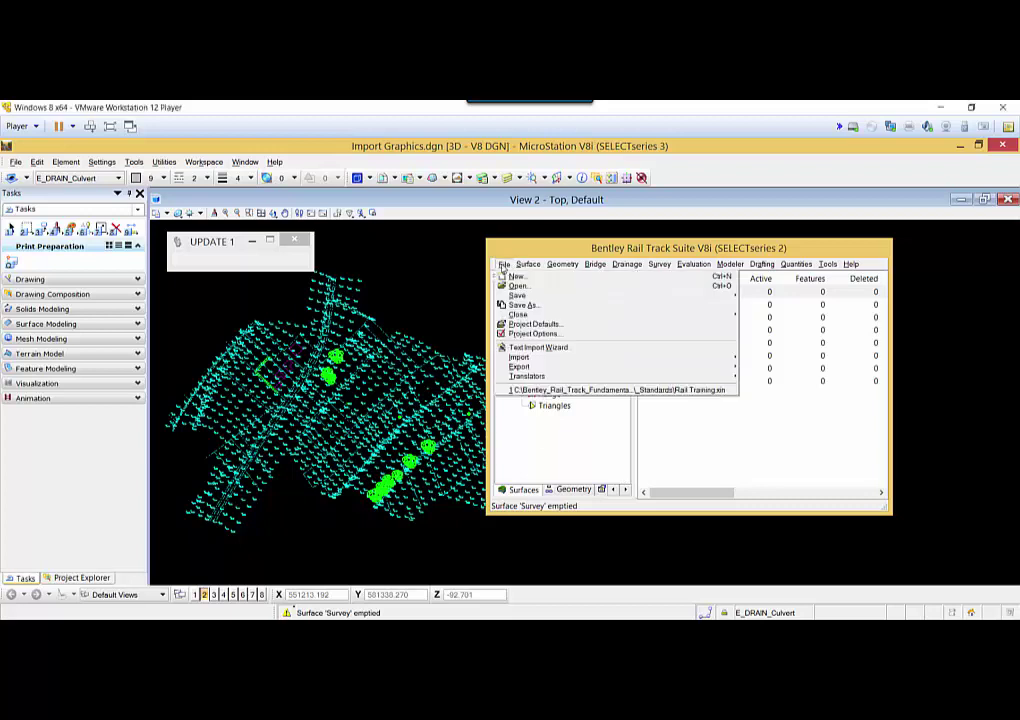
{"action": "mouse_move", "coordinate": [580, 357]}
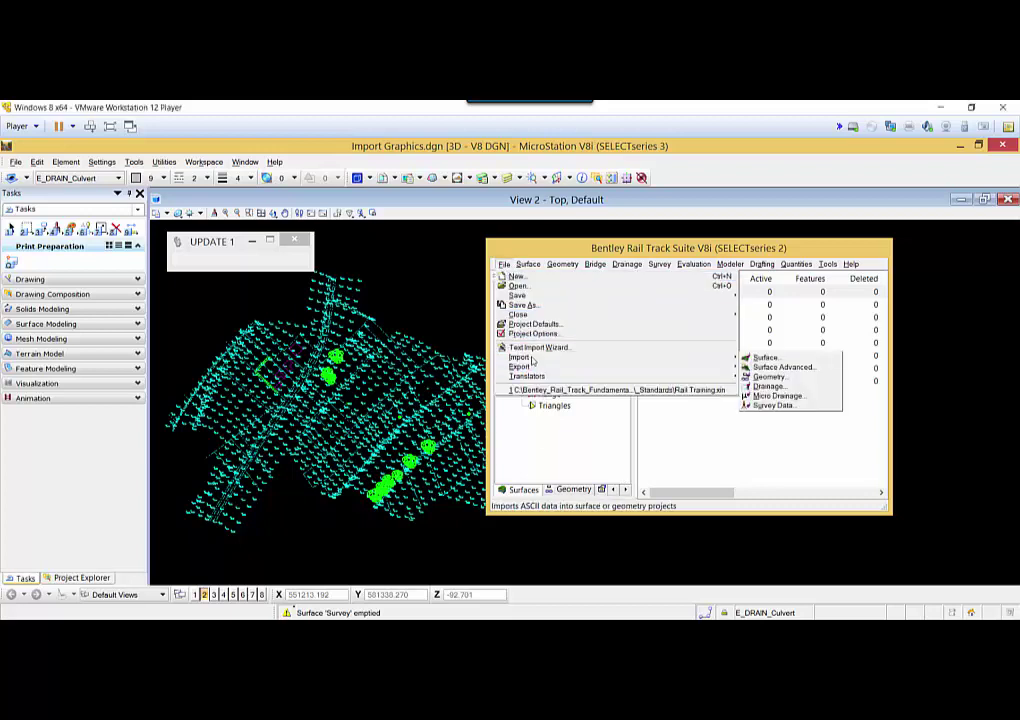
{"action": "left_click", "coordinate": [762, 357]}
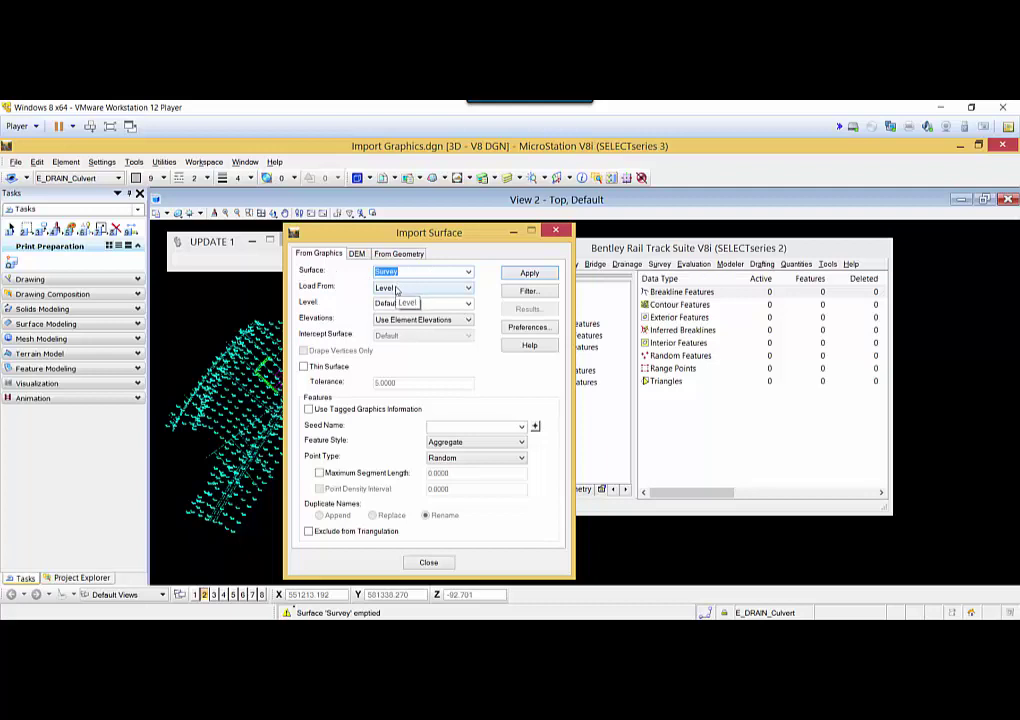
{"action": "left_click", "coordinate": [467, 303]}
{"action": "type", "text": "e"}
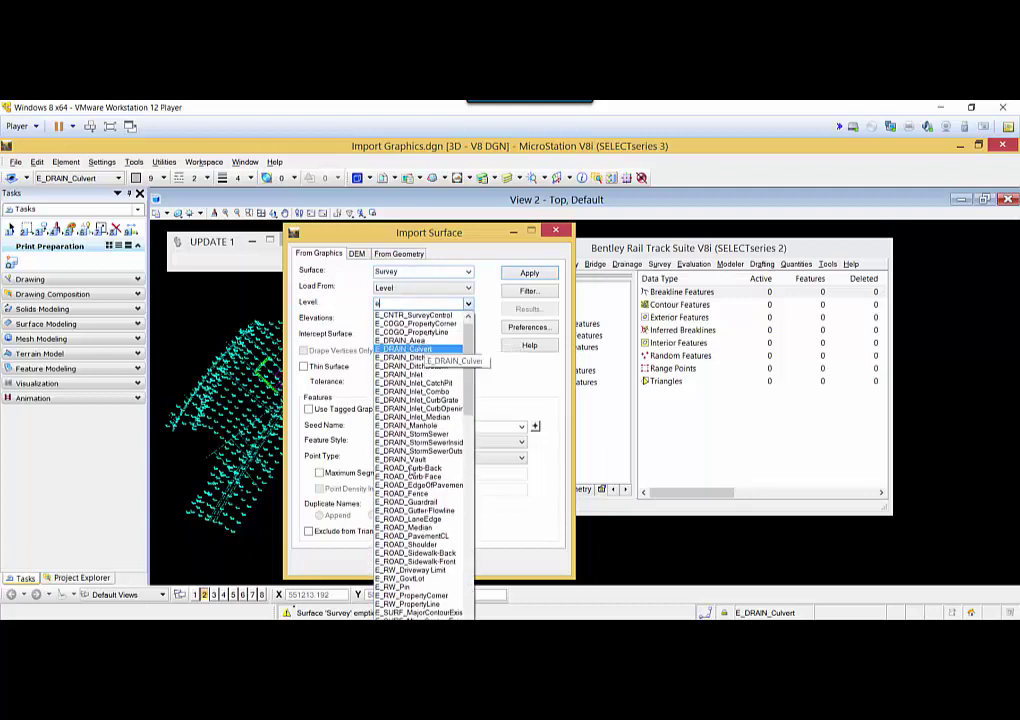
{"action": "scroll", "coordinate": [412, 470], "scroll_direction": "down", "scroll_amount": 7}
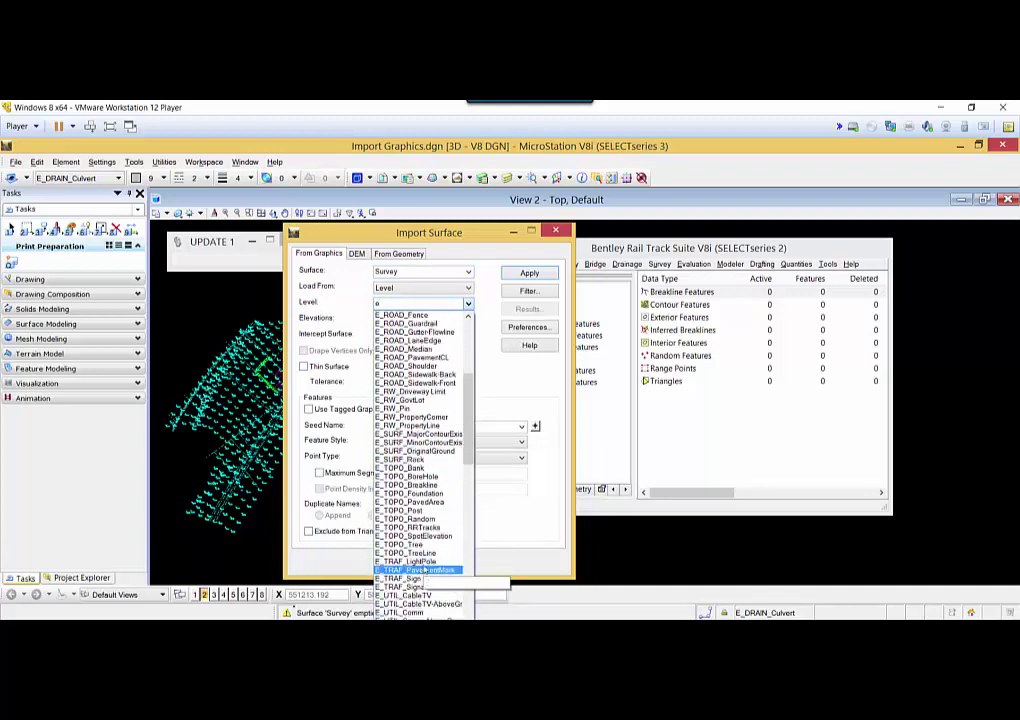
{"action": "left_click", "coordinate": [405, 519]}
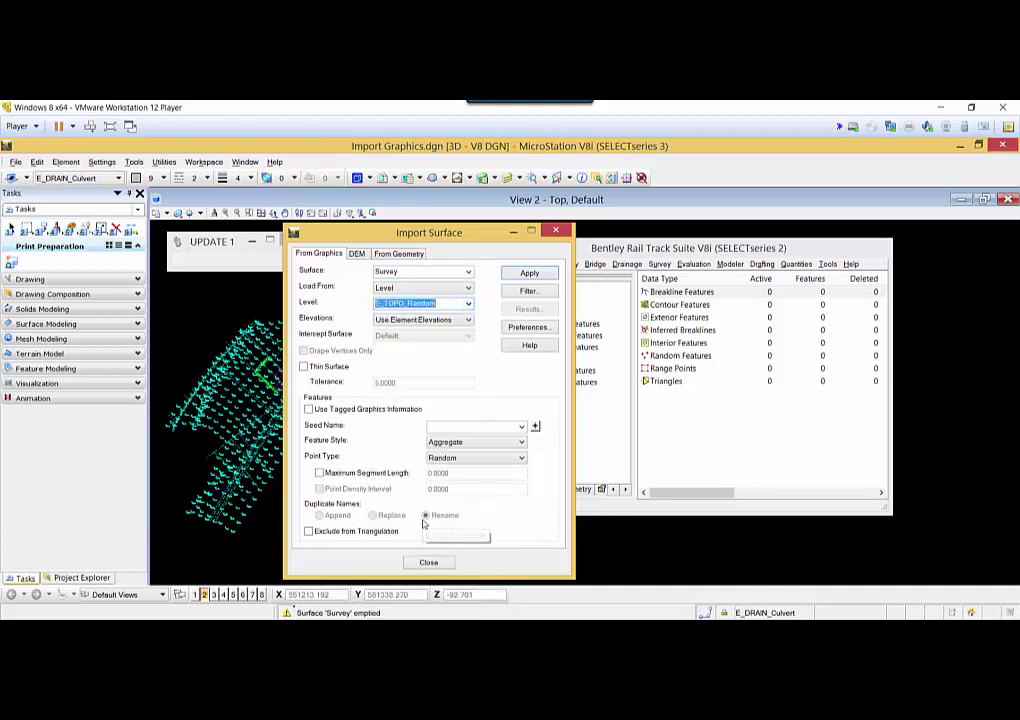
{"action": "left_click", "coordinate": [394, 320]}
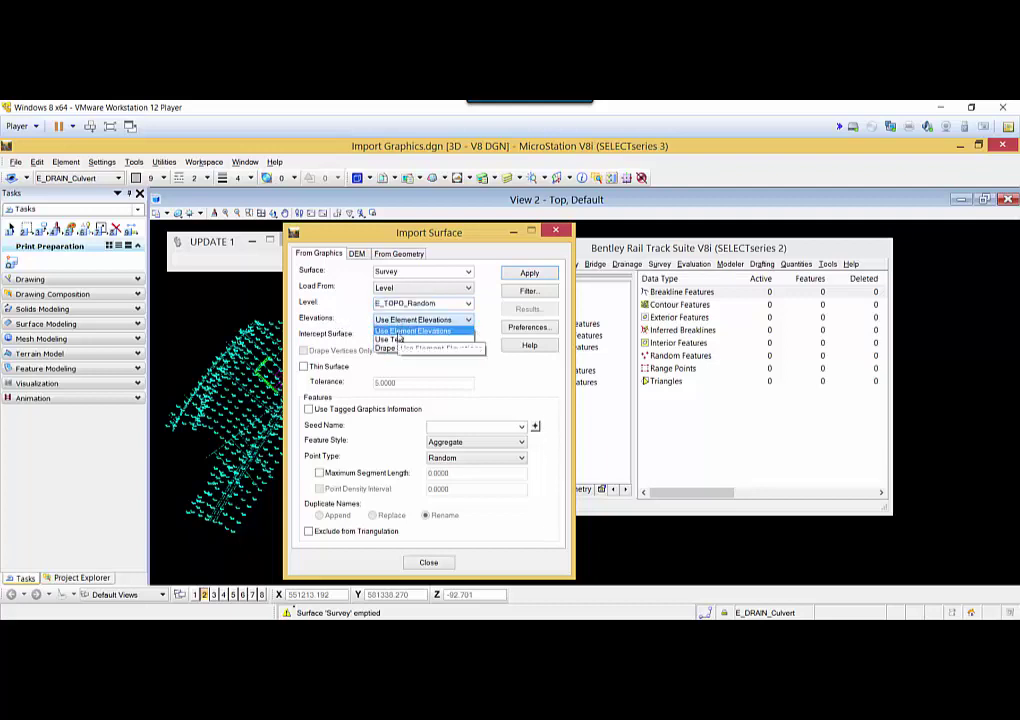
{"action": "left_click", "coordinate": [399, 332]}
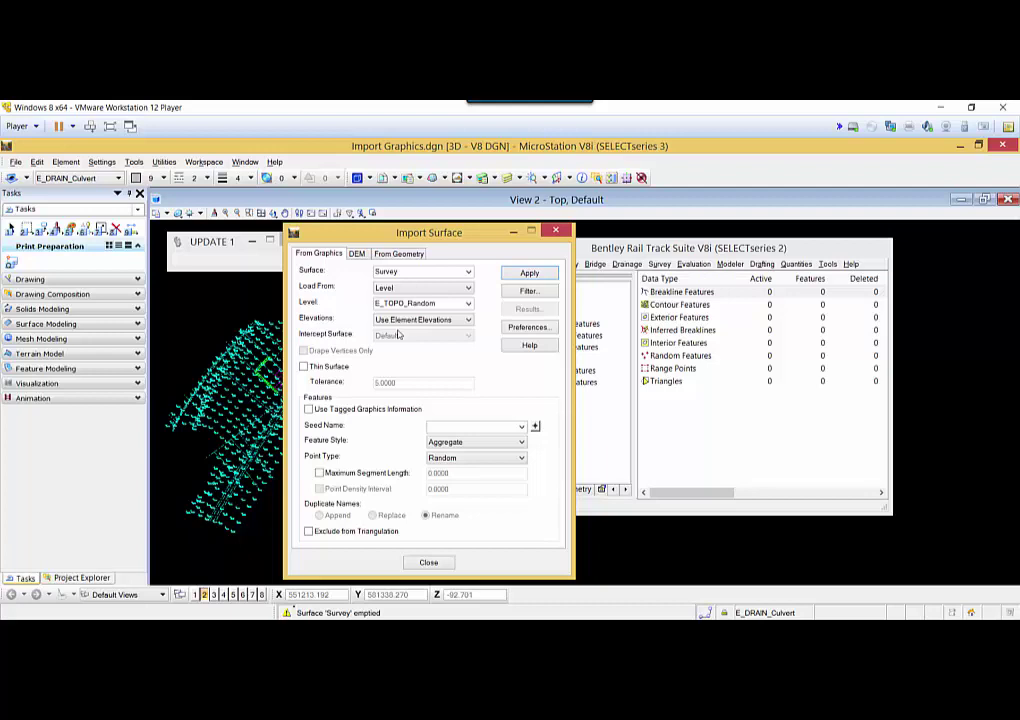
Import the random points with seed name E_Topo_Random, feature style E_TOPO_Random and point type Random
{"action": "left_click", "coordinate": [438, 428]}
{"action": "type", "text": "E_"}
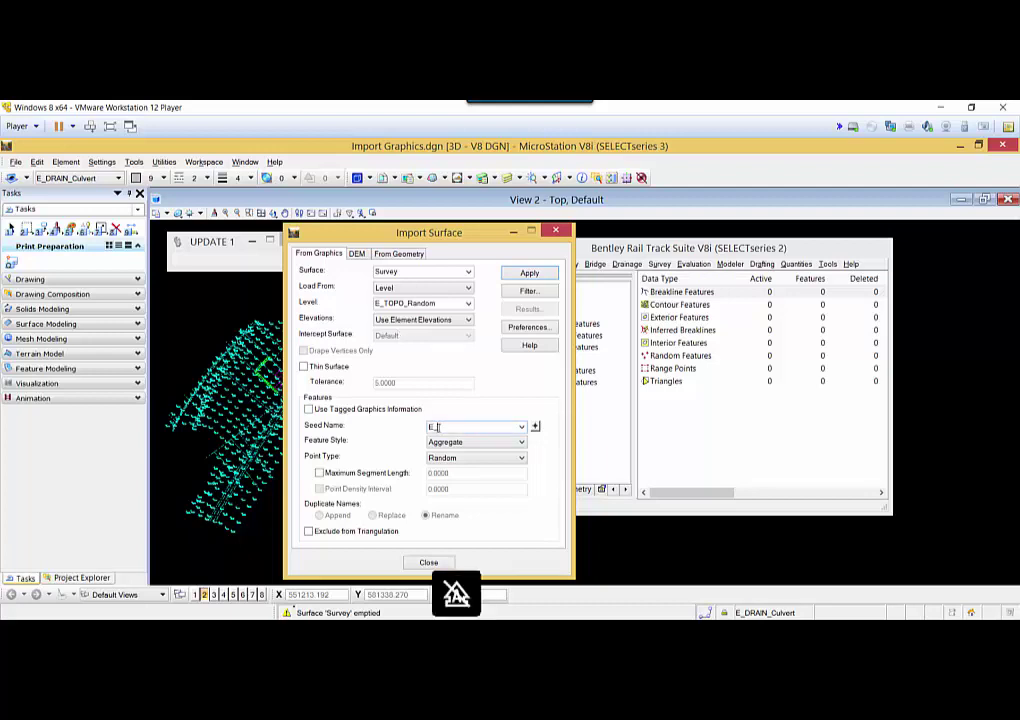
{"action": "type", "text": "Topo_Random"}
{"action": "left_click", "coordinate": [448, 442]}
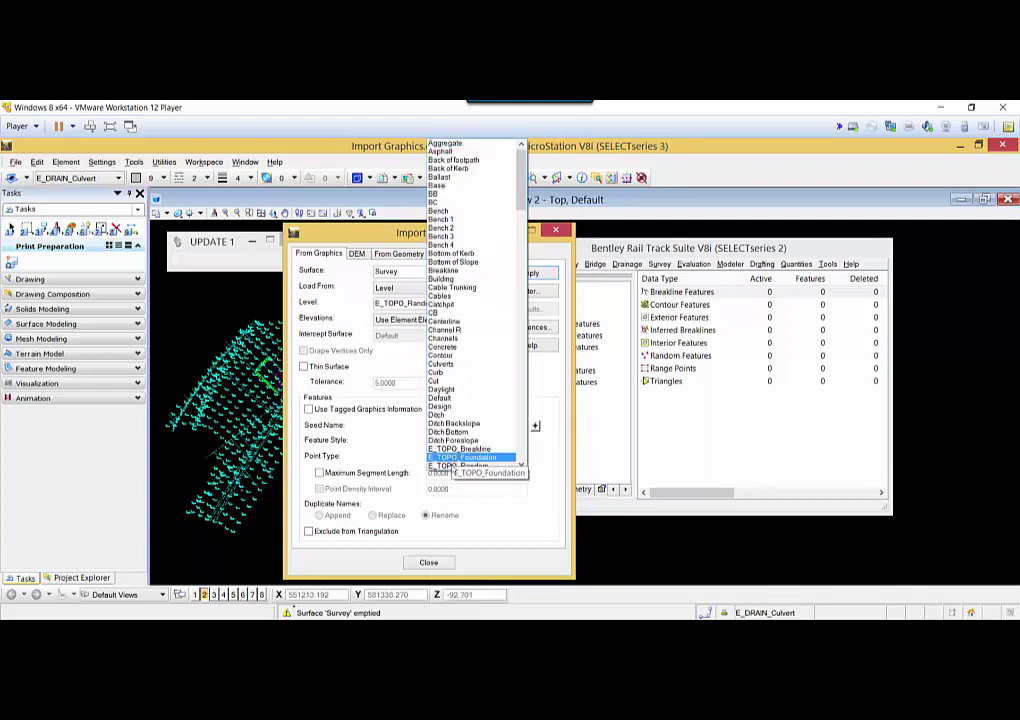
{"action": "left_click", "coordinate": [455, 466]}
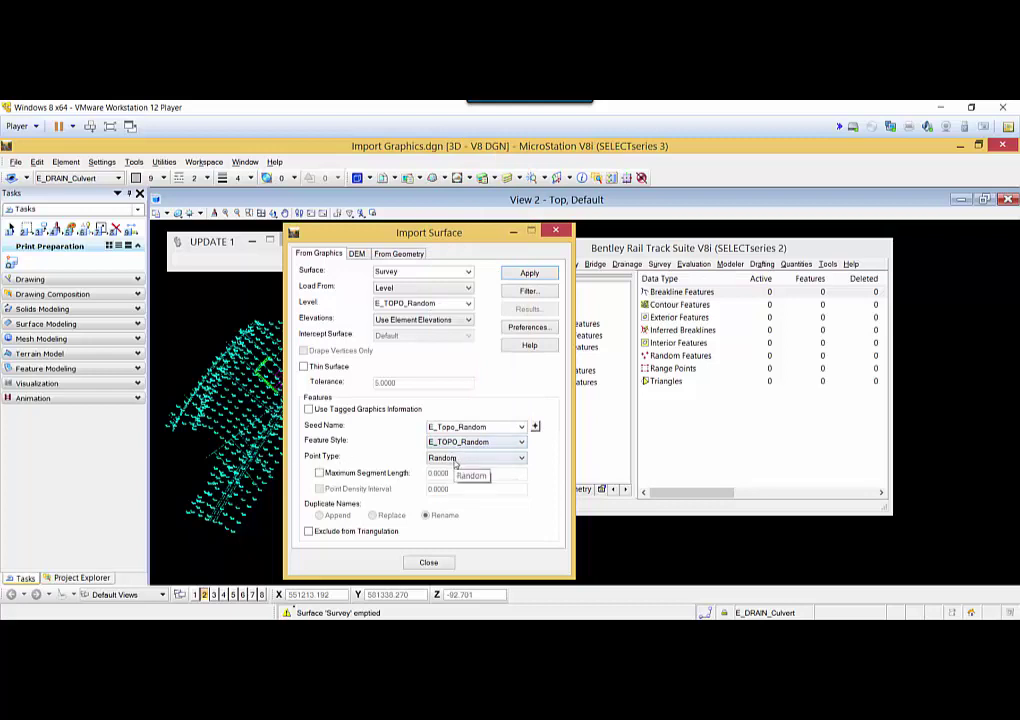
{"action": "left_click", "coordinate": [519, 279]}
{"action": "left_click", "coordinate": [421, 565]}
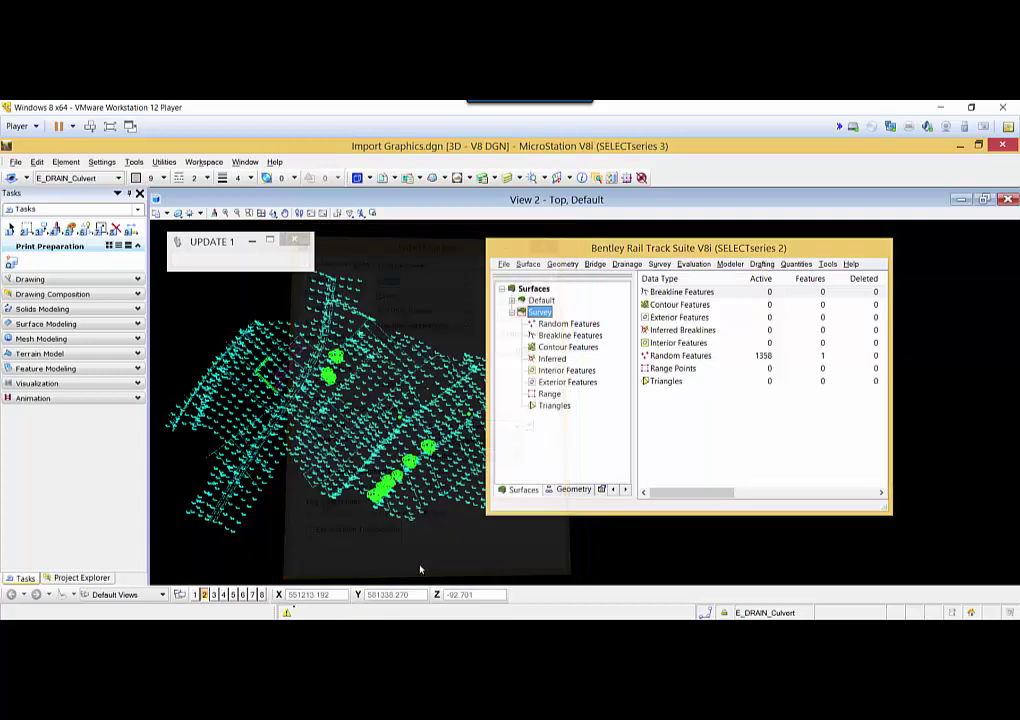
{"action": "left_click", "coordinate": [682, 357]}
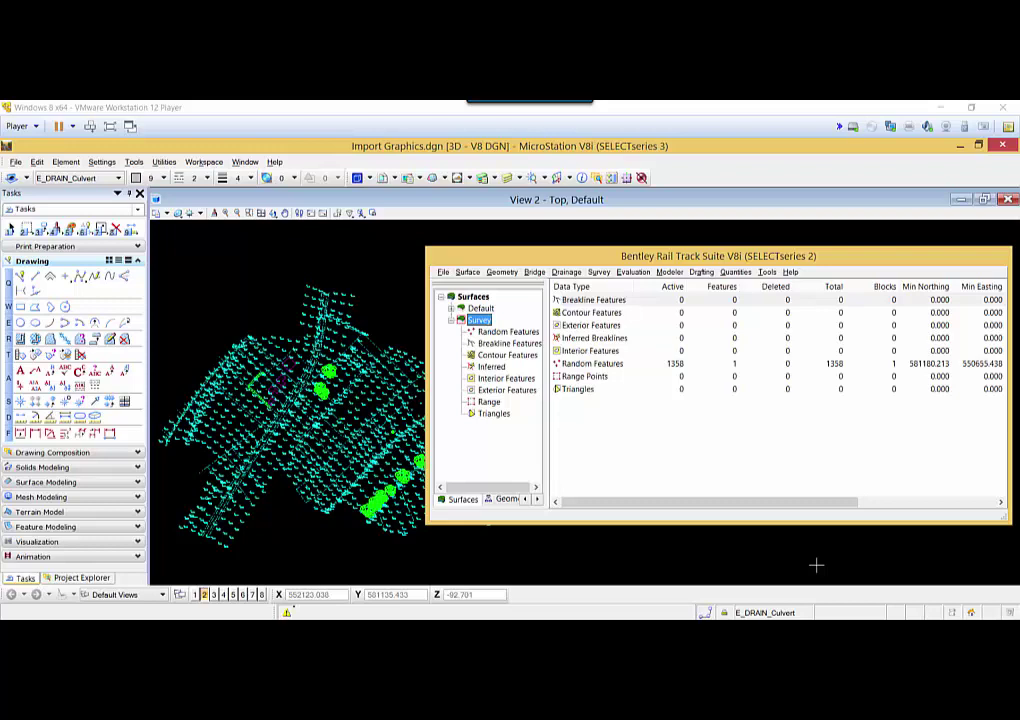
Start another surface import from graphics into Survey, loading the level E_TOPO_Breakline
{"action": "left_click", "coordinate": [443, 273]}
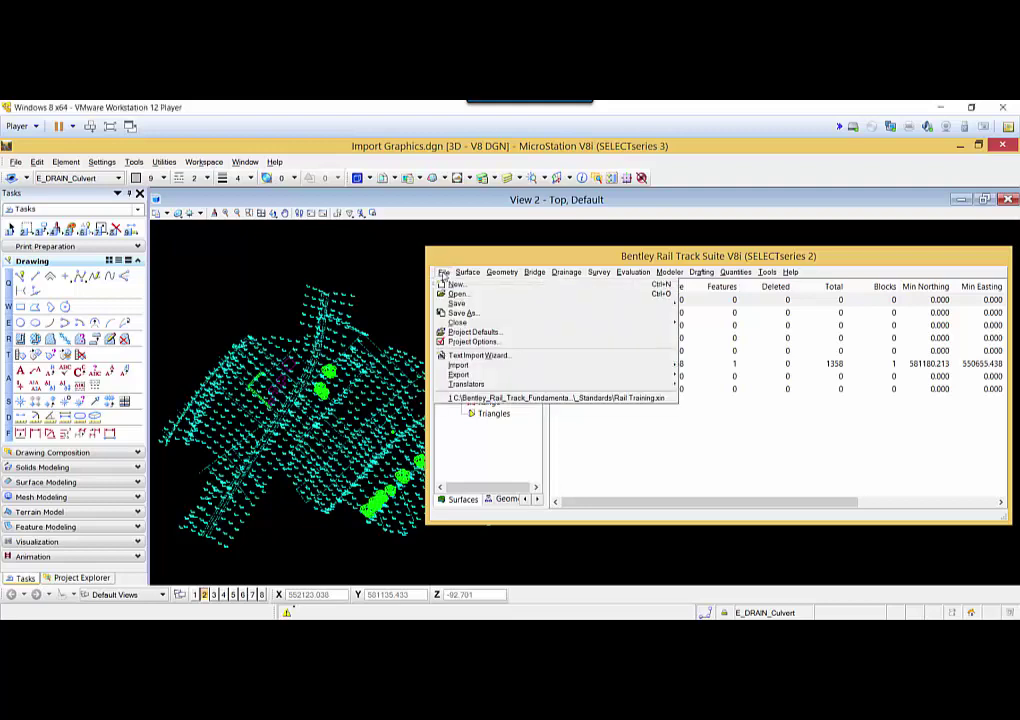
{"action": "mouse_move", "coordinate": [462, 365]}
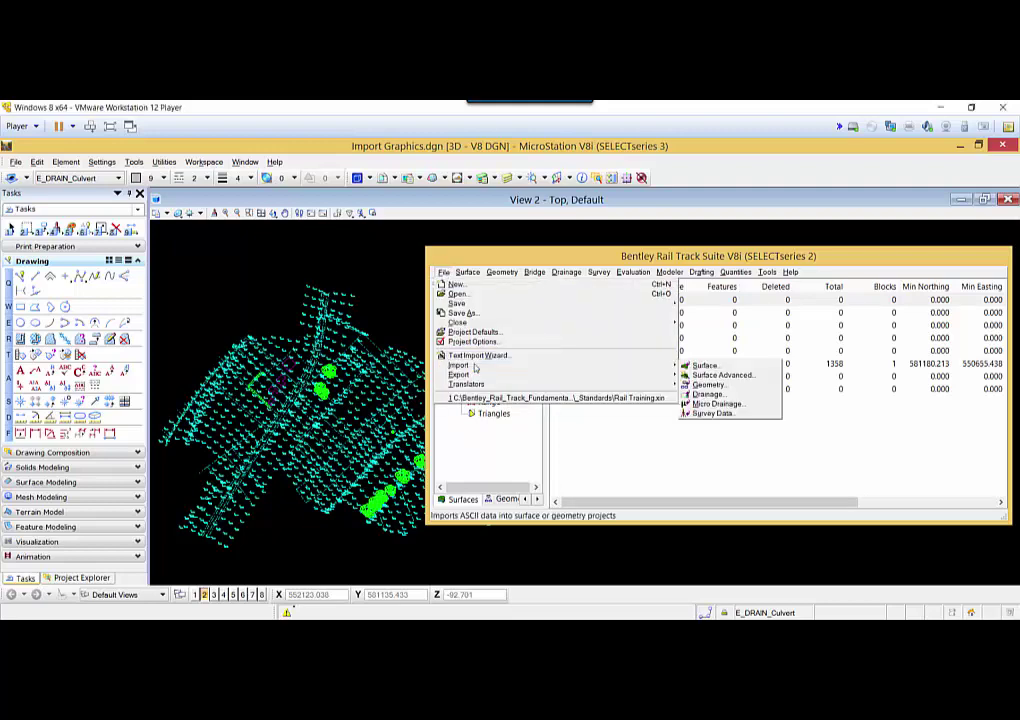
{"action": "left_click", "coordinate": [705, 366]}
{"action": "left_click_drag", "start_coordinate": [300, 172], "coordinate": [613, 221]}
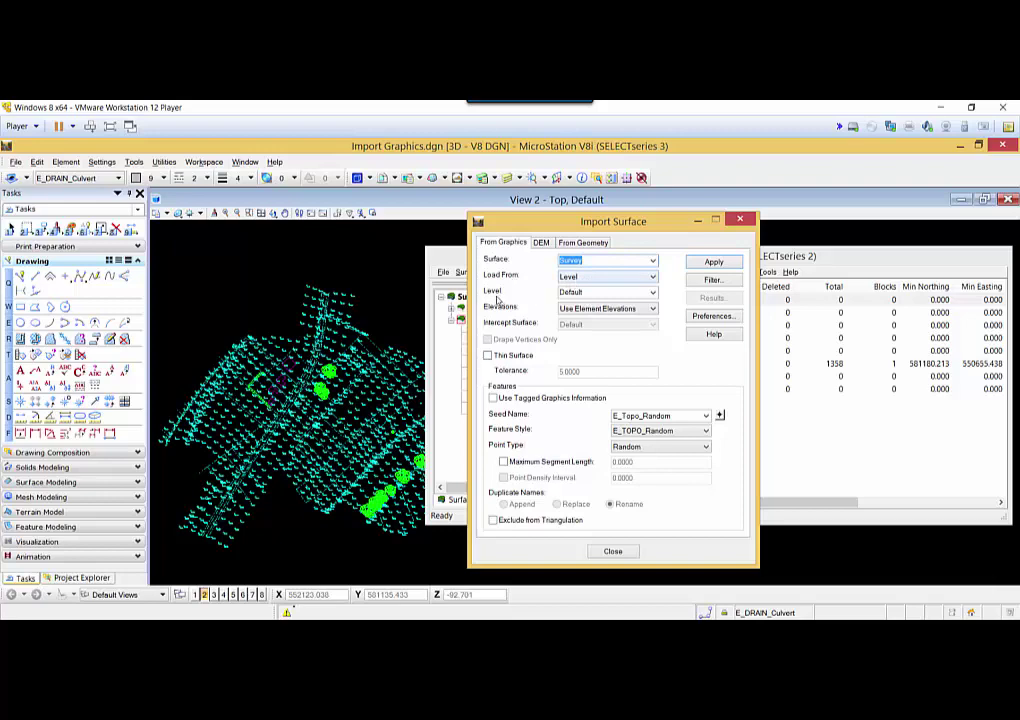
{"action": "left_click", "coordinate": [652, 291]}
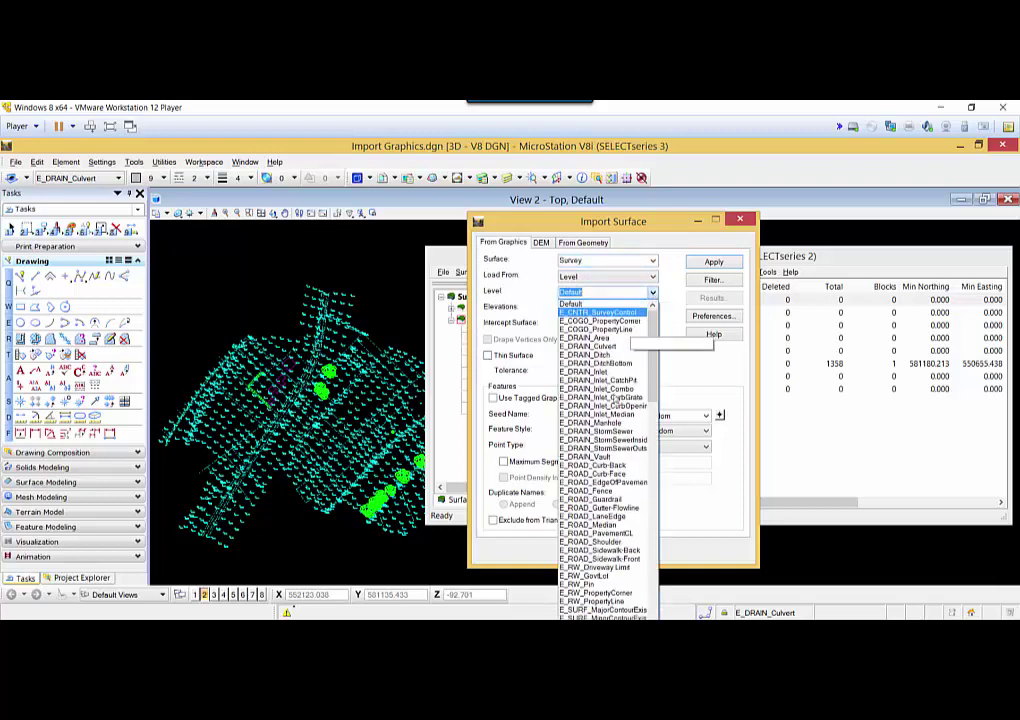
{"action": "scroll", "coordinate": [609, 500], "scroll_direction": "down", "scroll_amount": 10}
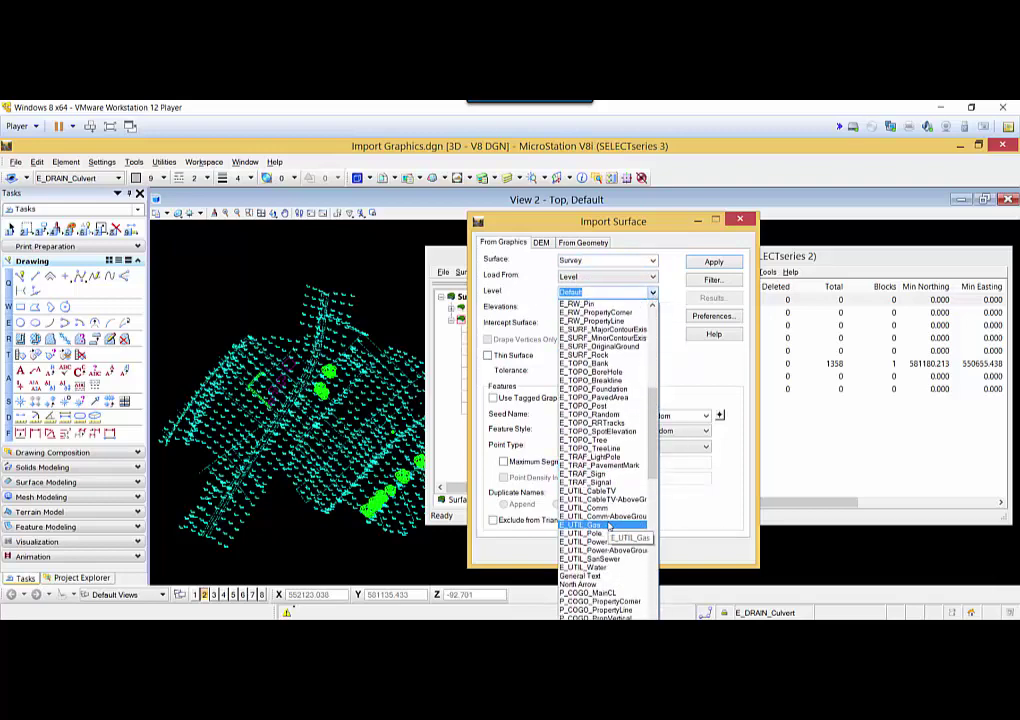
{"action": "left_click", "coordinate": [592, 380]}
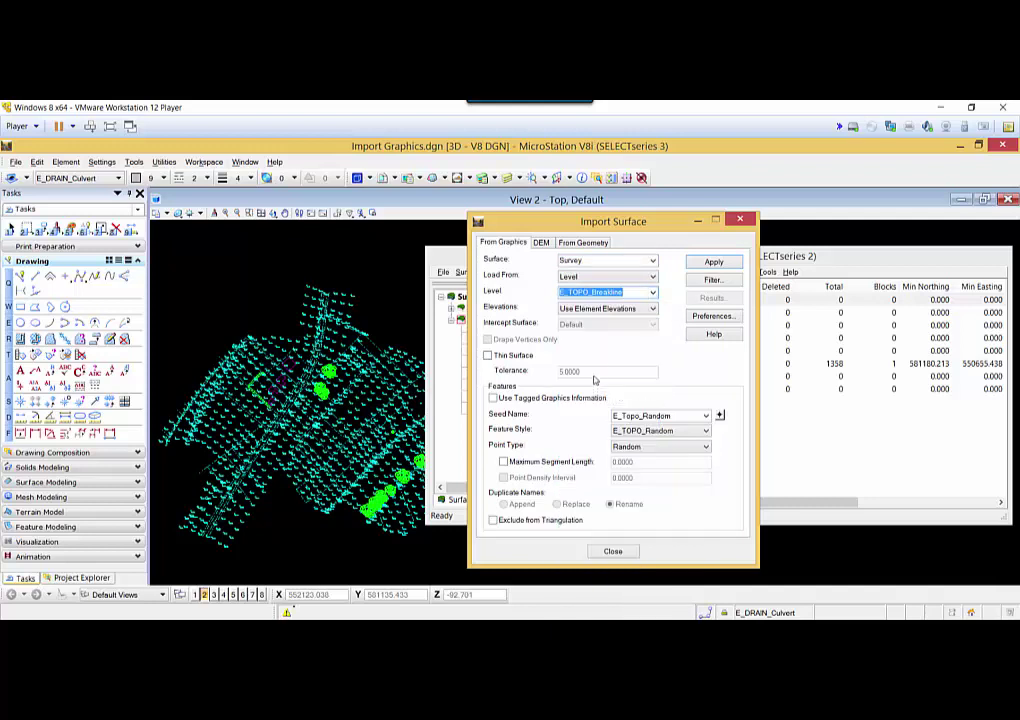
Set the seed name of the breakline import to E_Topo_Breaklines1
{"action": "left_click", "coordinate": [680, 415]}
{"action": "left_click_drag", "start_coordinate": [680, 415], "coordinate": [643, 416]}
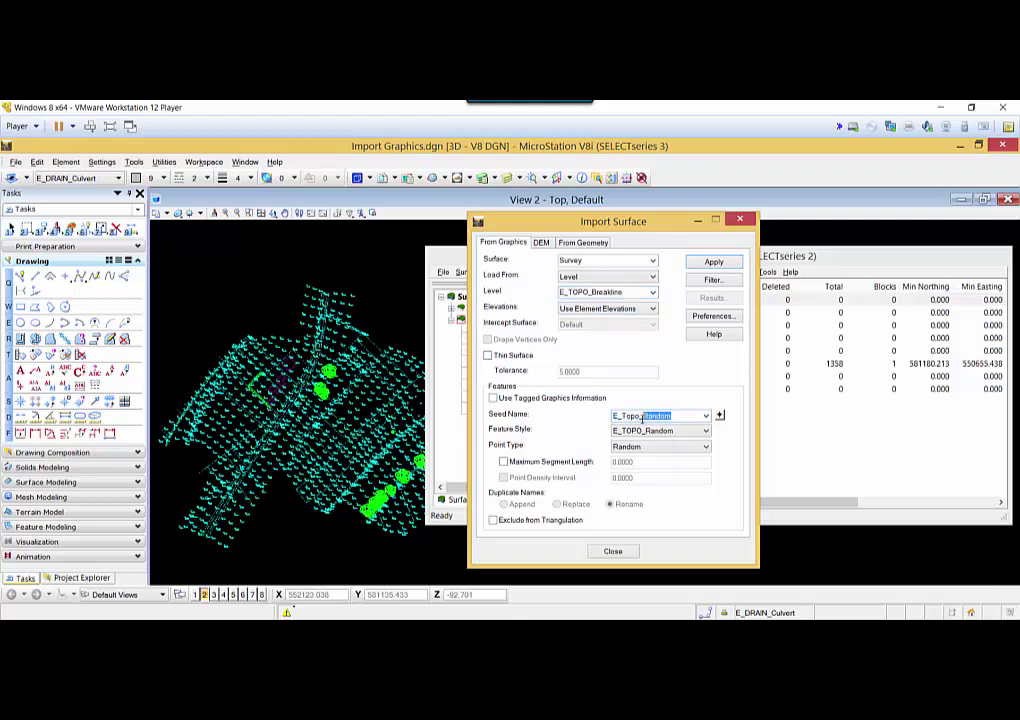
{"action": "type", "text": "Fo"}
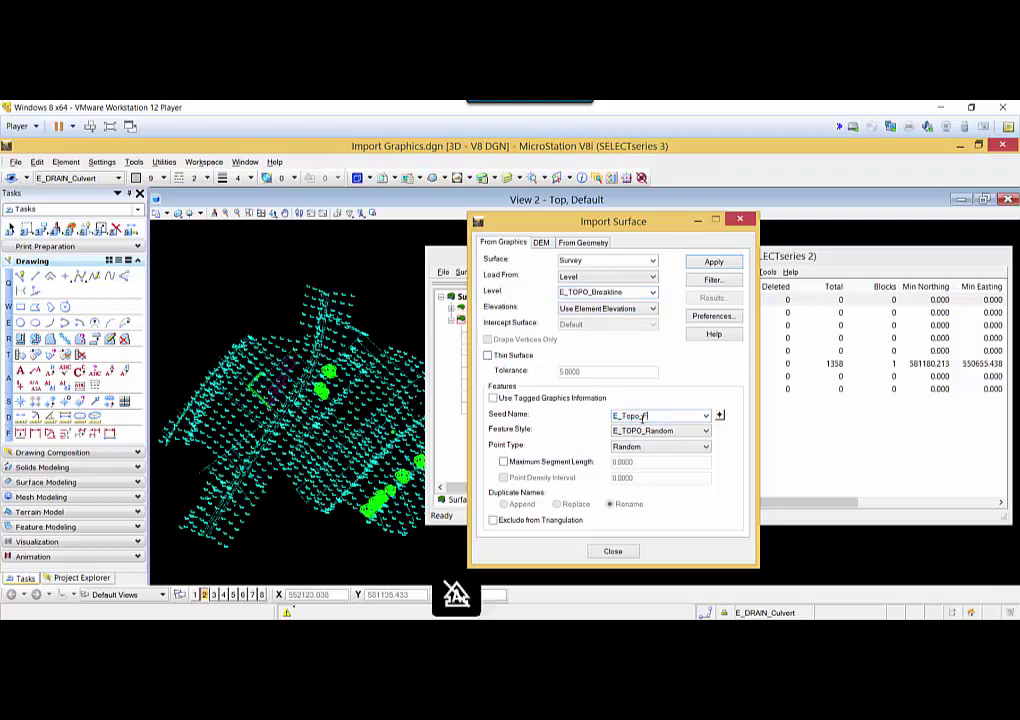
{"action": "type", "text": "eaklines1"}
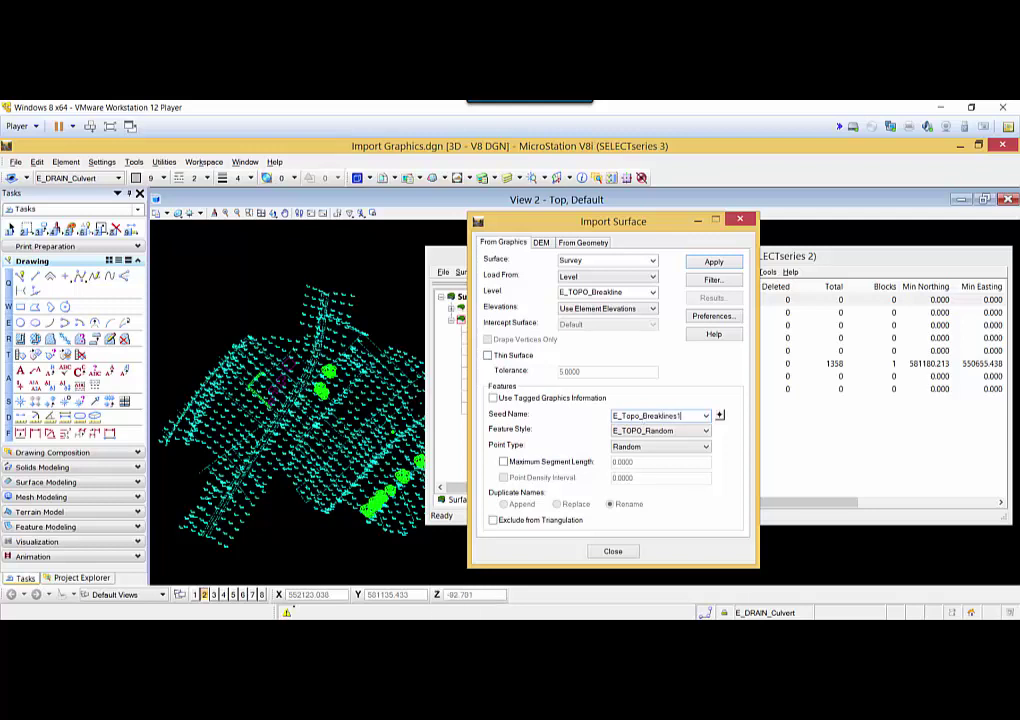
Assign the feature style E_TOPO_Breakline to the breakline import
{"action": "left_click", "coordinate": [658, 431]}
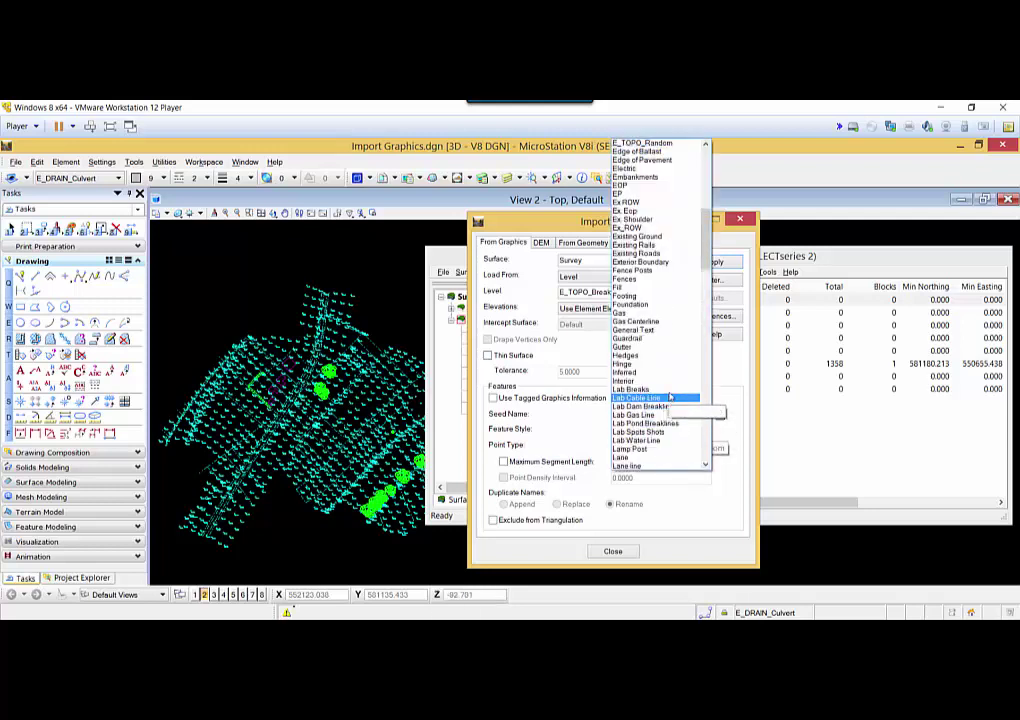
{"action": "scroll", "coordinate": [660, 172], "scroll_direction": "up", "scroll_amount": 4}
{"action": "scroll", "coordinate": [651, 345], "scroll_direction": "down", "scroll_amount": 11}
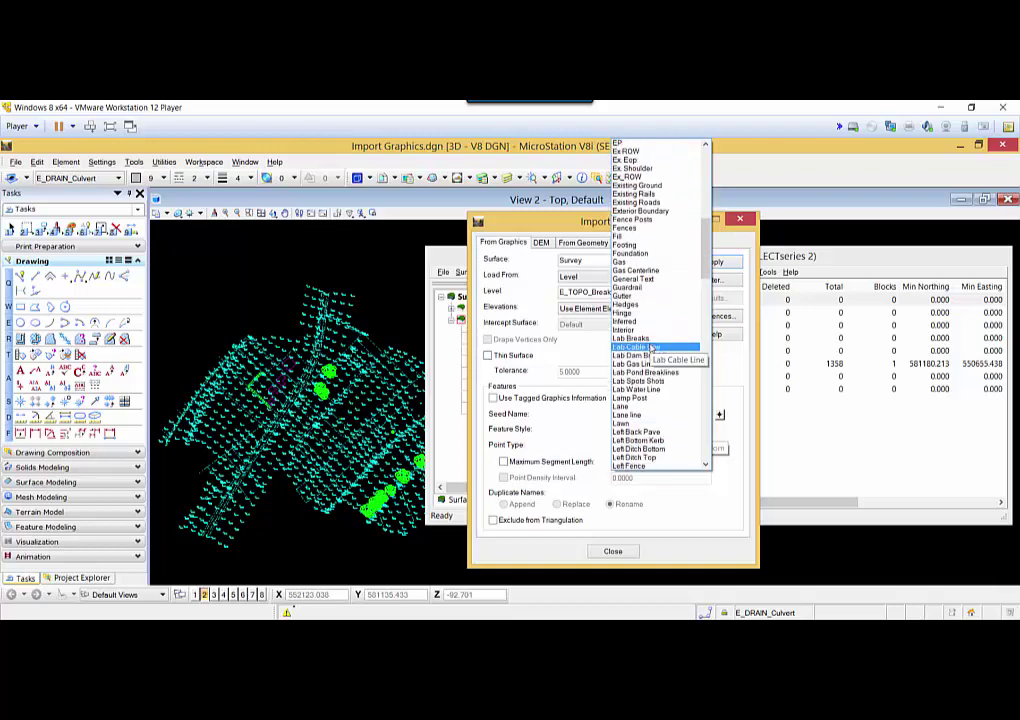
{"action": "scroll", "coordinate": [652, 349], "scroll_direction": "up", "scroll_amount": 9}
{"action": "scroll", "coordinate": [652, 349], "scroll_direction": "up", "scroll_amount": 10}
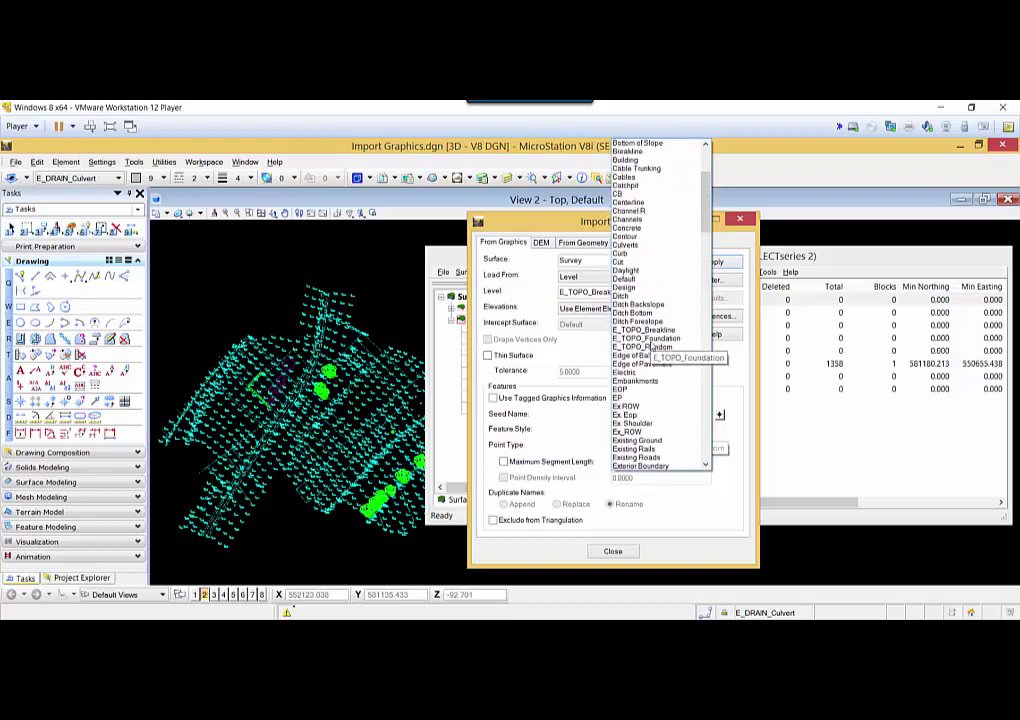
{"action": "scroll", "coordinate": [656, 357], "scroll_direction": "down", "scroll_amount": 13}
{"action": "scroll", "coordinate": [656, 357], "scroll_direction": "down", "scroll_amount": 20}
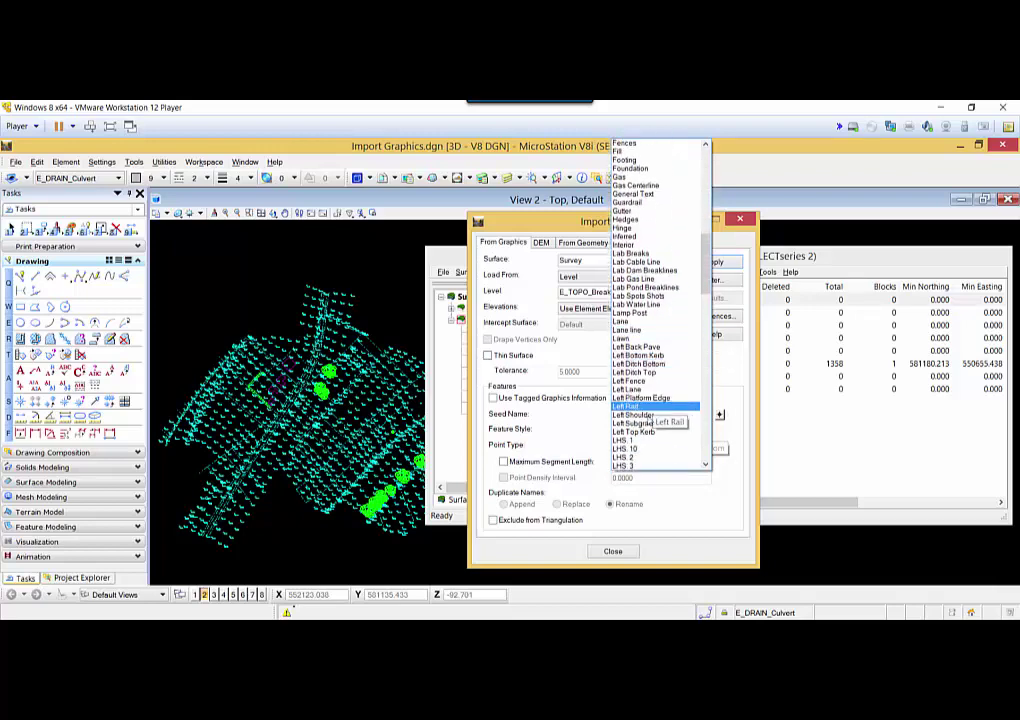
{"action": "scroll", "coordinate": [651, 428], "scroll_direction": "up", "scroll_amount": 20}
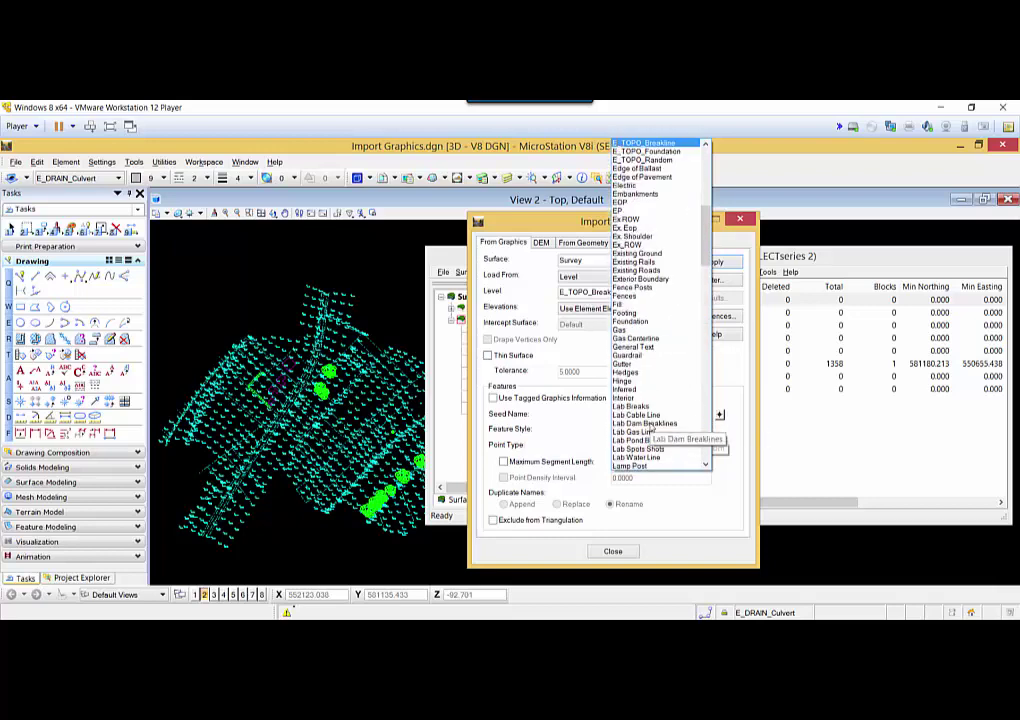
{"action": "left_click", "coordinate": [655, 144]}
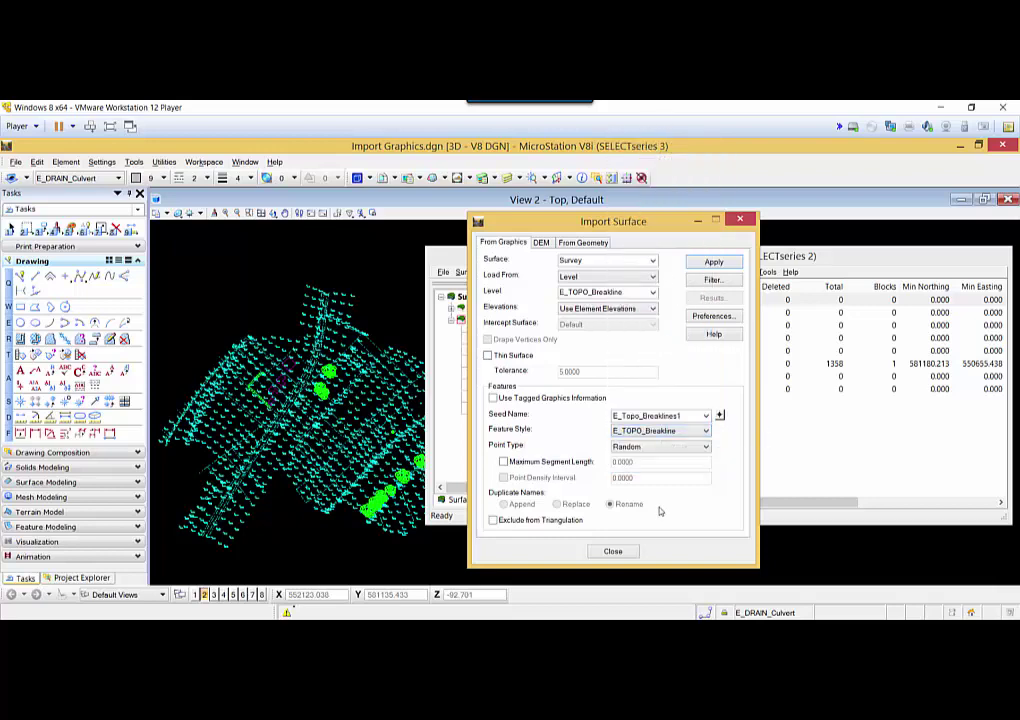
Set the point type to Breakline and import the breakline features into the Survey surface
{"action": "left_click", "coordinate": [633, 447]}
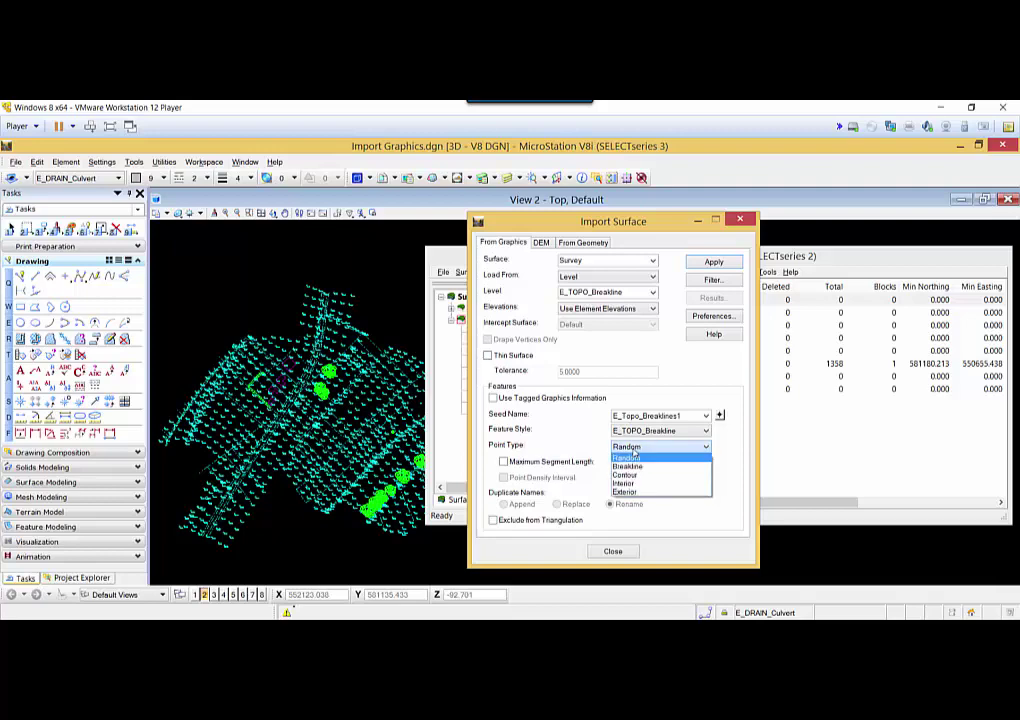
{"action": "left_click", "coordinate": [627, 467]}
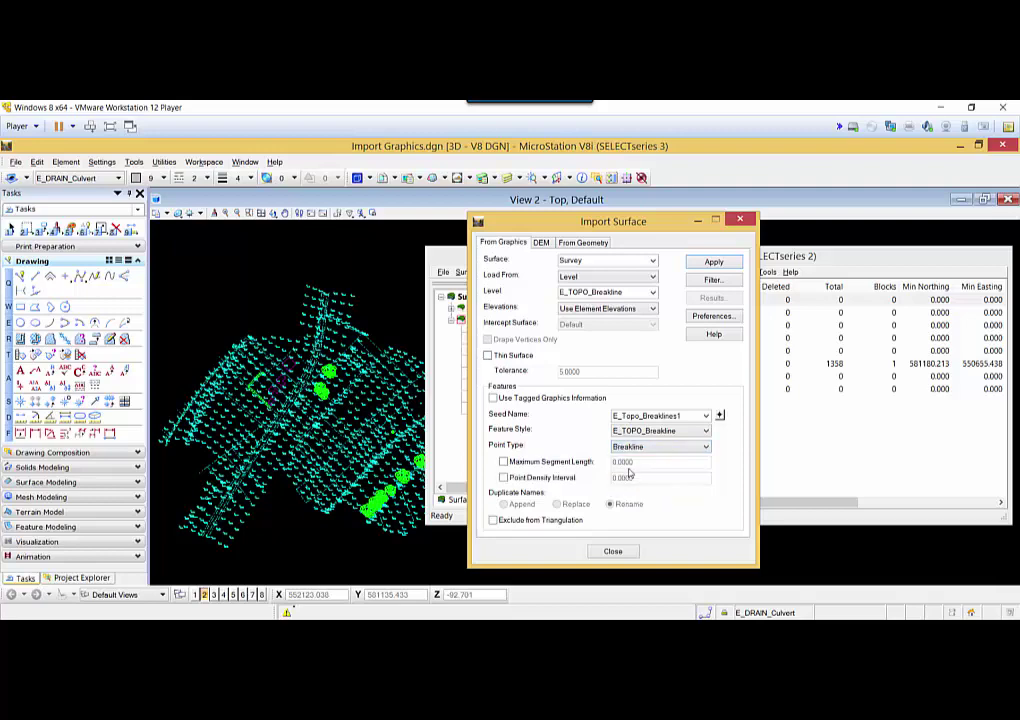
{"action": "left_click_drag", "start_coordinate": [621, 221], "coordinate": [305, 206]}
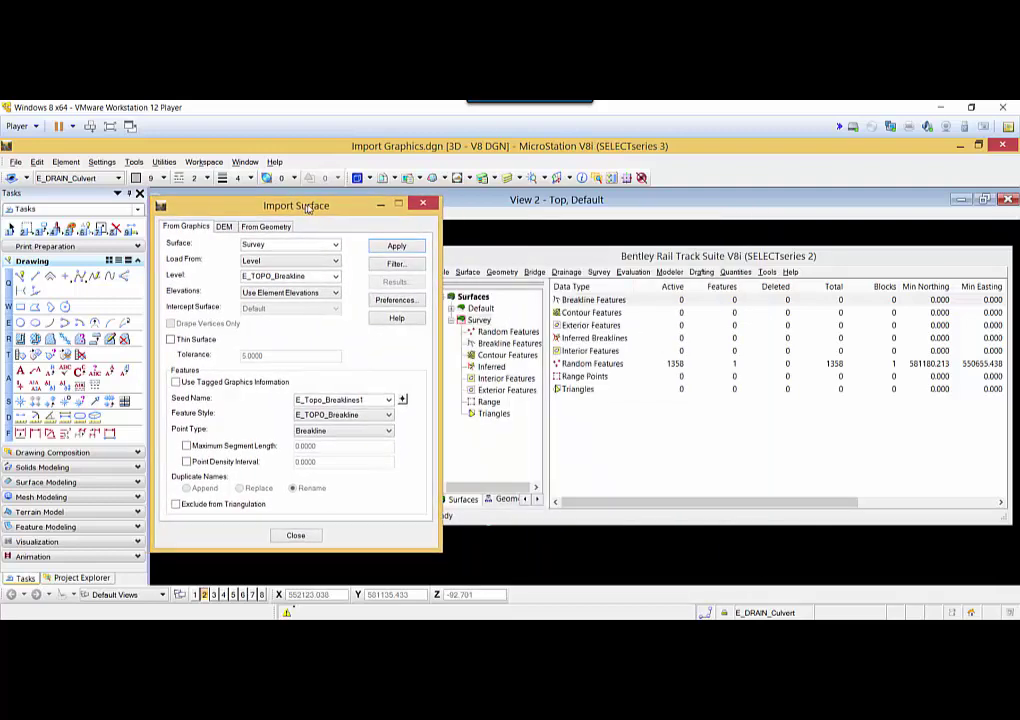
{"action": "left_click", "coordinate": [397, 246]}
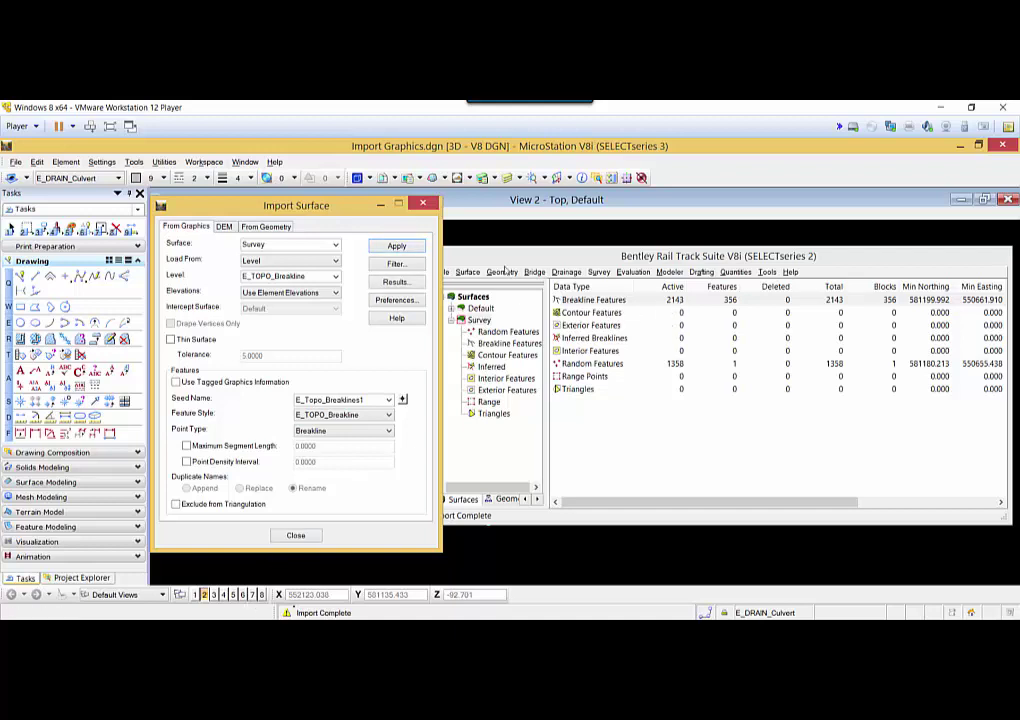
Set up the foundation import with the level E_TOPO_Foundation and the seed name E_Topo_Foundation
{"action": "left_click_drag", "start_coordinate": [313, 208], "coordinate": [349, 209]}
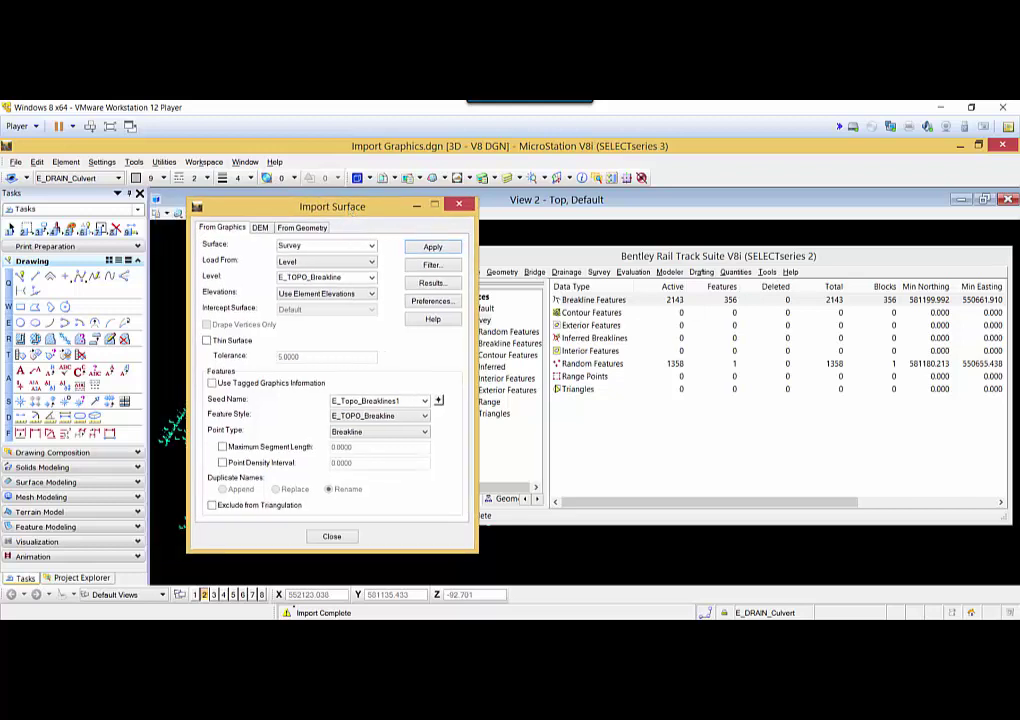
{"action": "left_click", "coordinate": [372, 278]}
{"action": "left_click", "coordinate": [335, 293]}
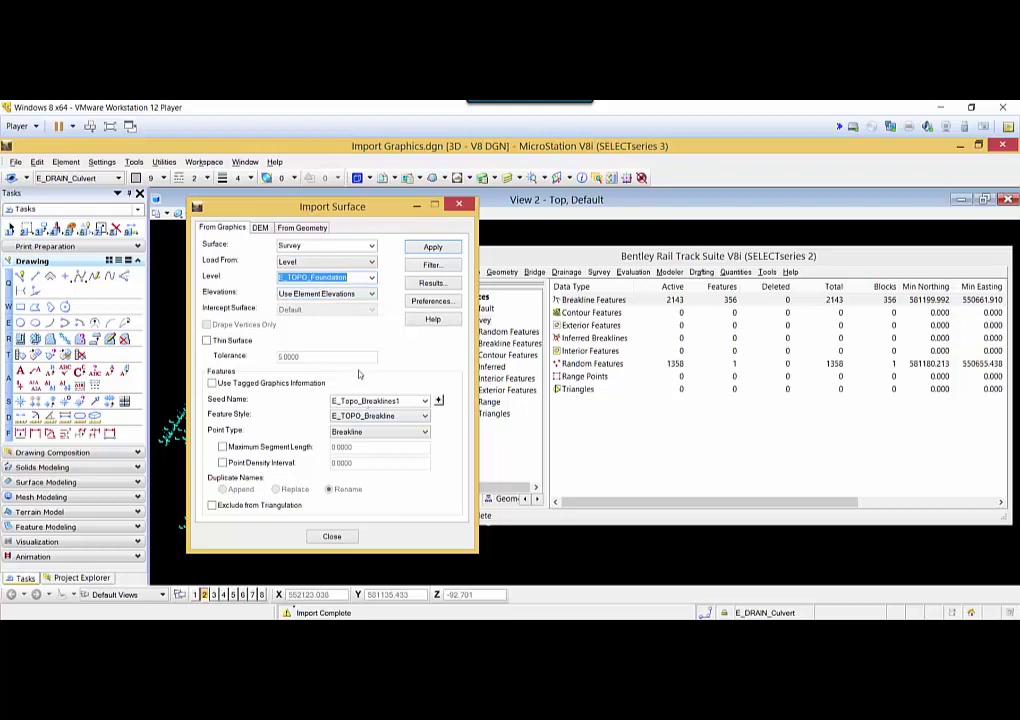
{"action": "left_click", "coordinate": [406, 400]}
{"action": "left_click_drag", "start_coordinate": [406, 400], "coordinate": [363, 401]}
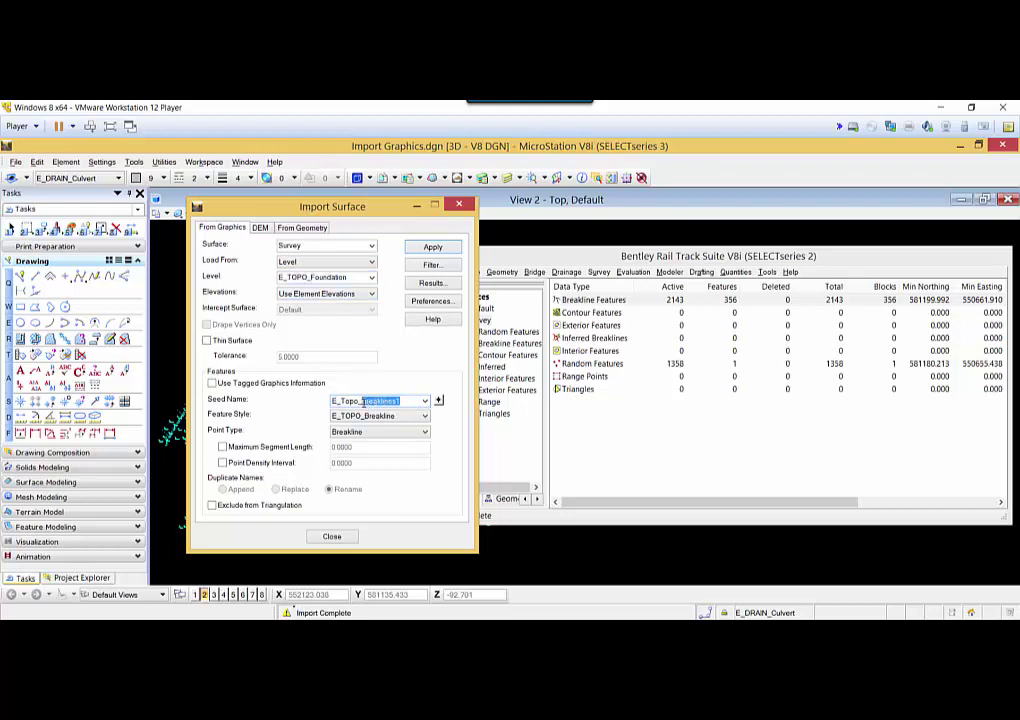
{"action": "type", "text": "Foundatio"}
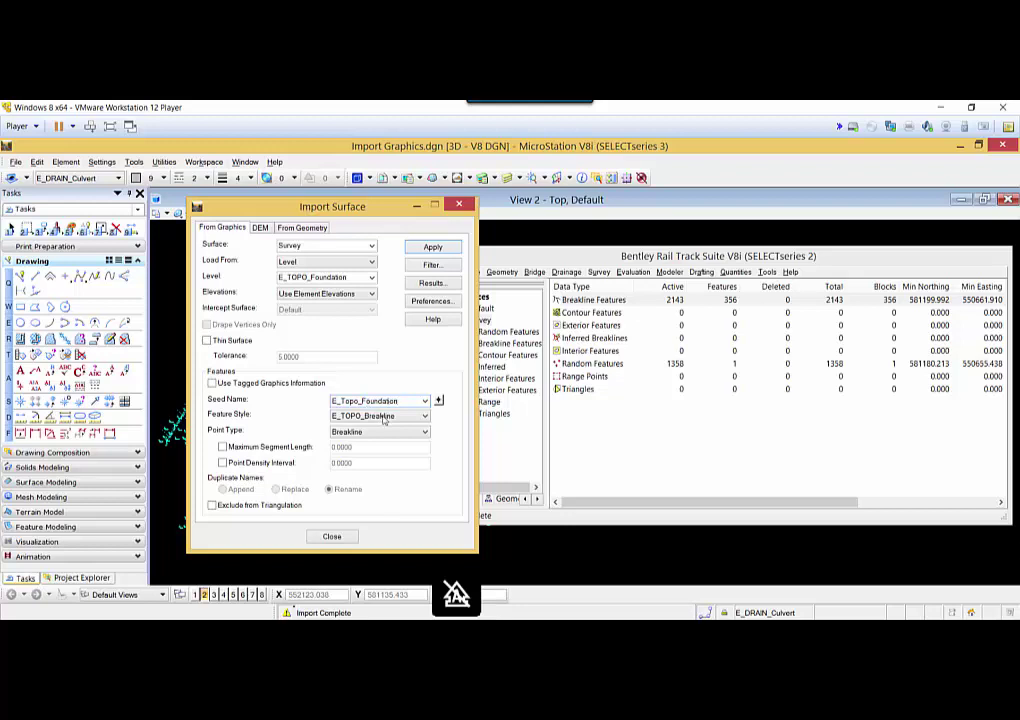
Import the foundations into Survey with feature style E_TOPO_Foundation and point type Interior, and finish the surface import
{"action": "left_click", "coordinate": [383, 420]}
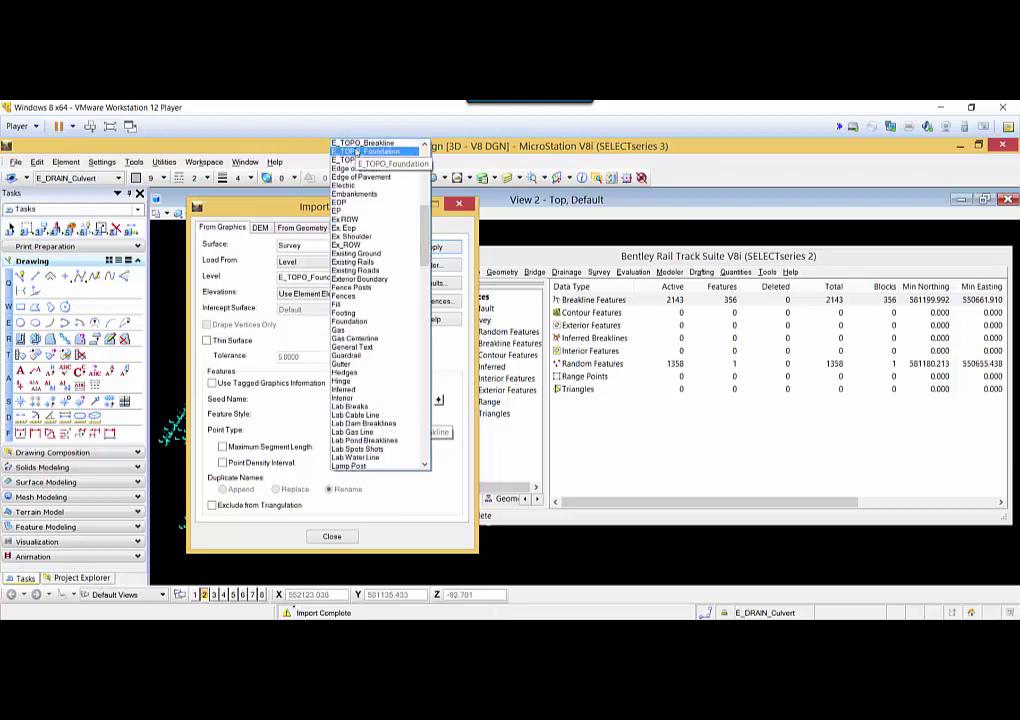
{"action": "left_click", "coordinate": [357, 151]}
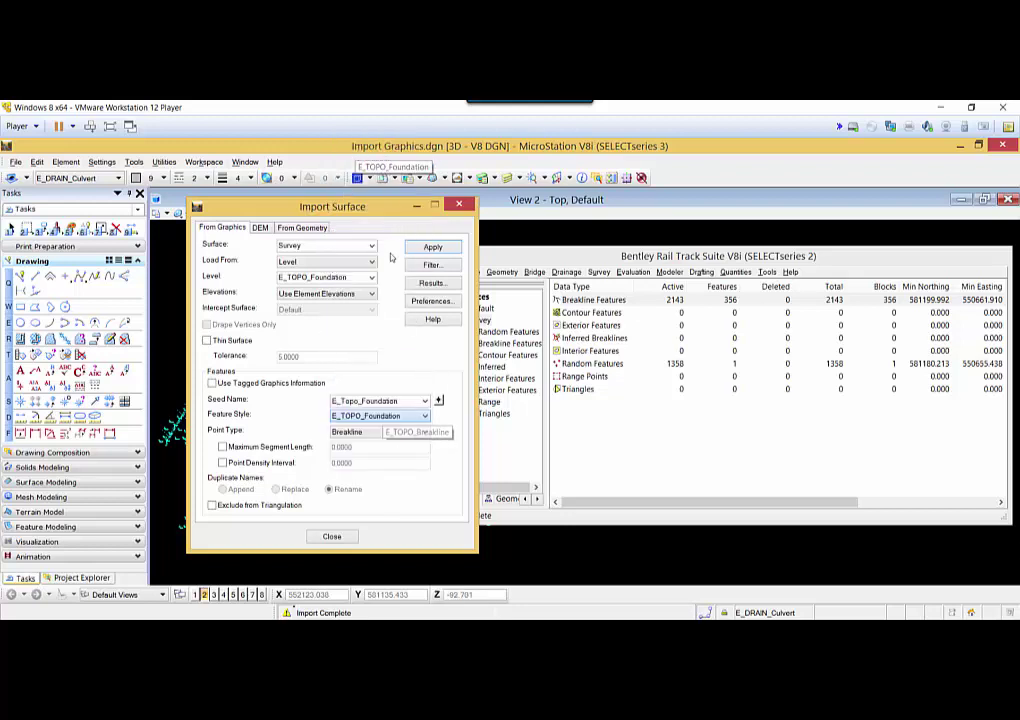
{"action": "left_click", "coordinate": [360, 433]}
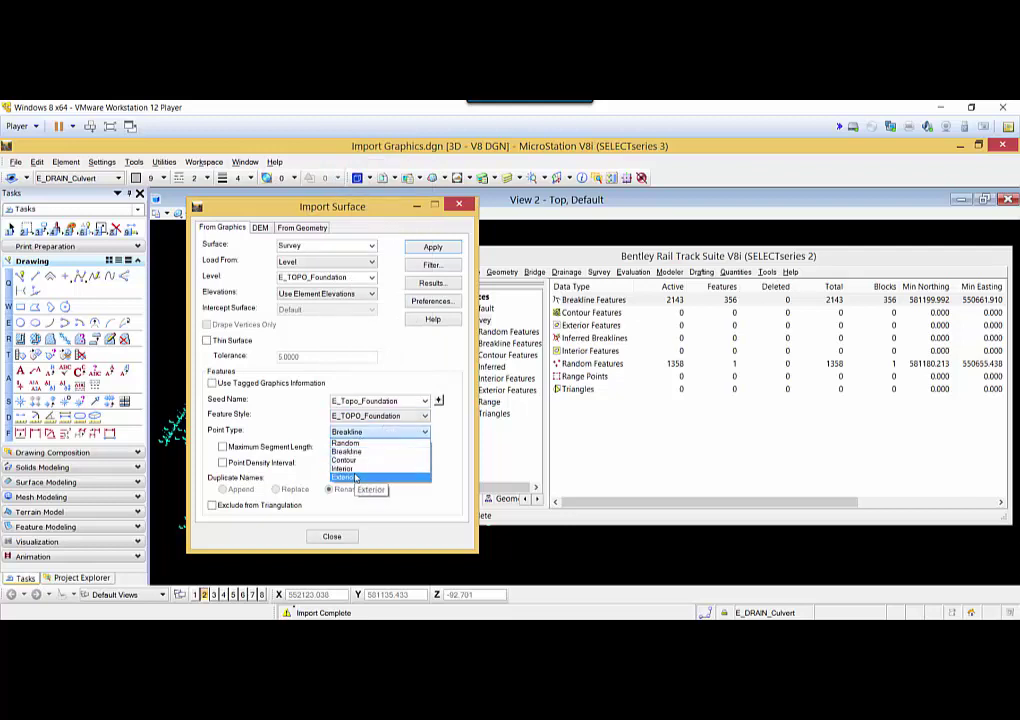
{"action": "left_click", "coordinate": [354, 468]}
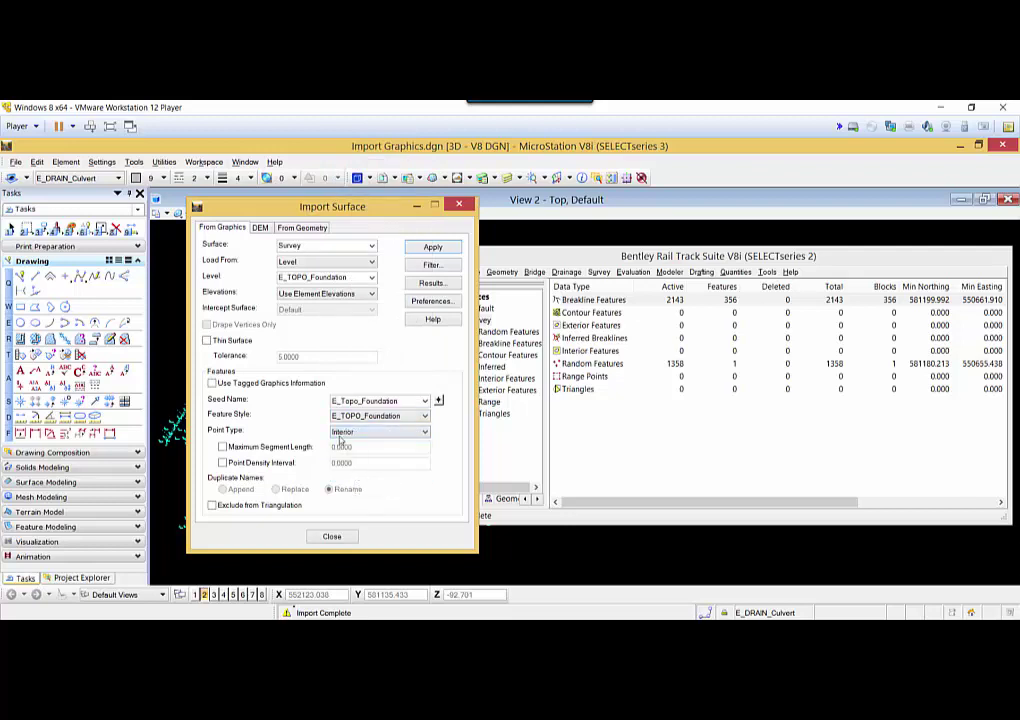
{"action": "left_click", "coordinate": [434, 249]}
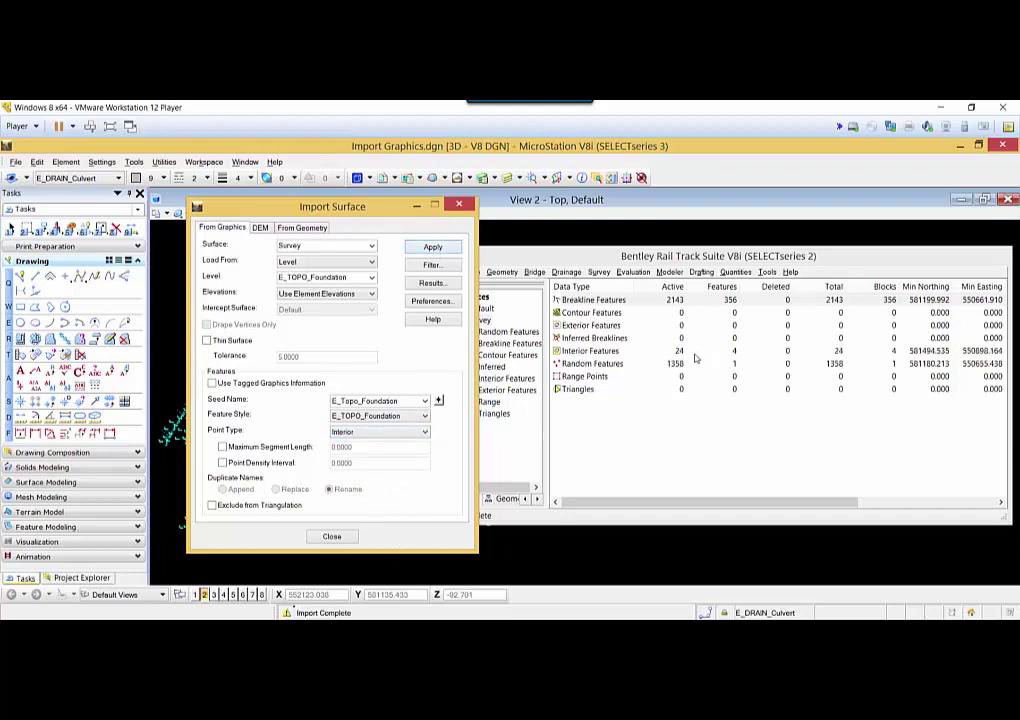
{"action": "left_click", "coordinate": [332, 538]}
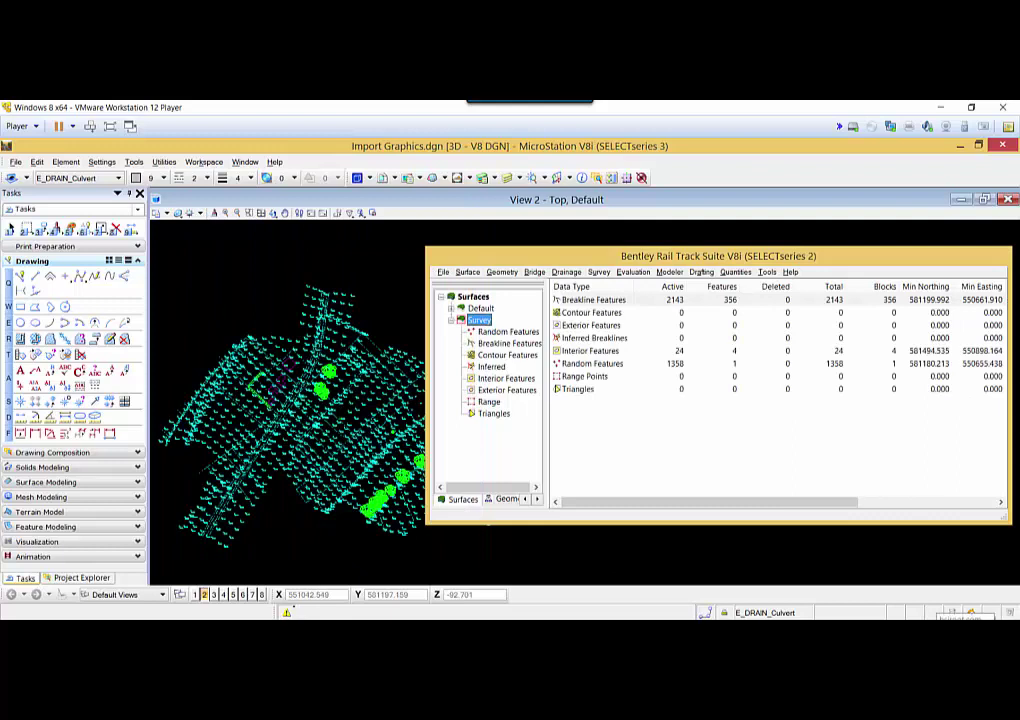
Triangulate the Survey surface with a maximum length of 0.0000, leaving extended data checks and lock triangulation off
{"action": "left_click", "coordinate": [469, 272]}
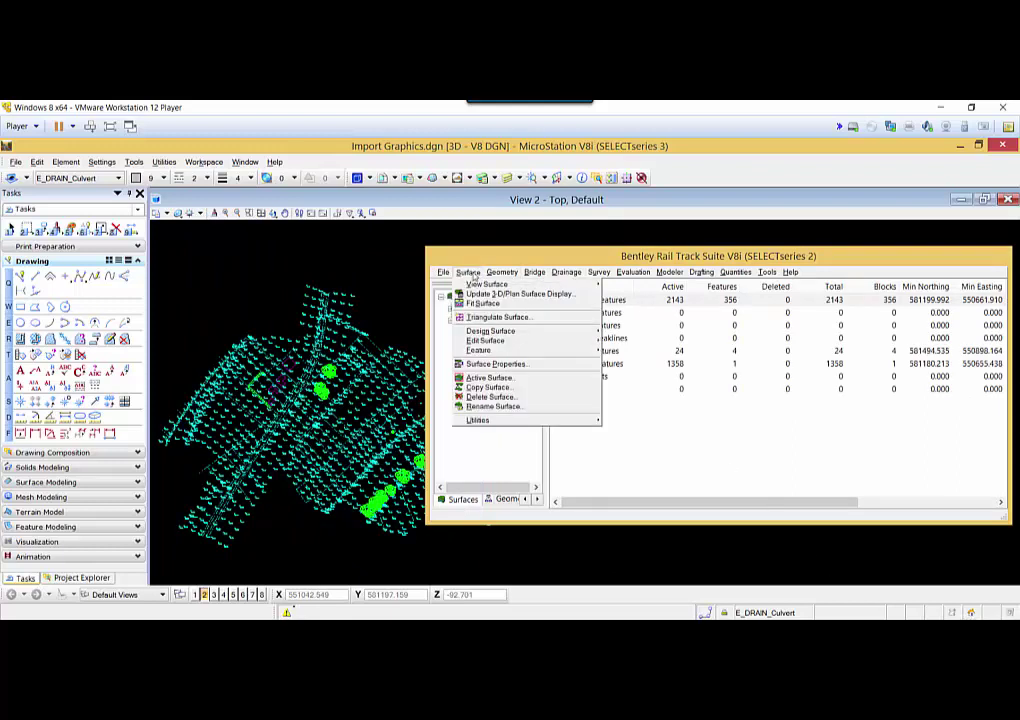
{"action": "left_click", "coordinate": [495, 316]}
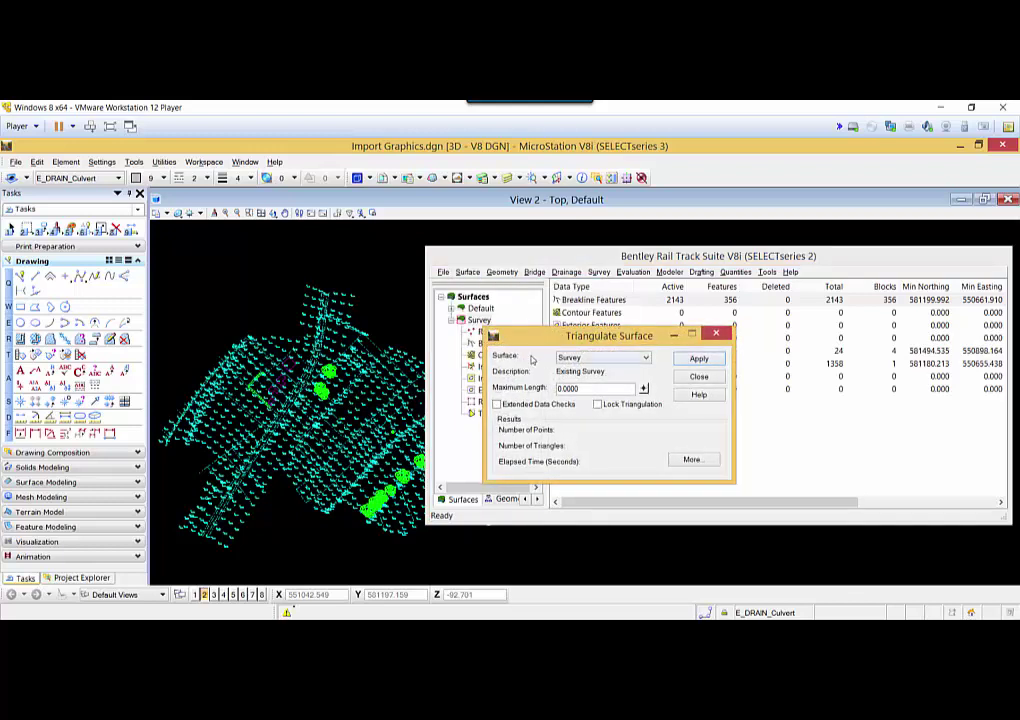
{"action": "left_click", "coordinate": [697, 360]}
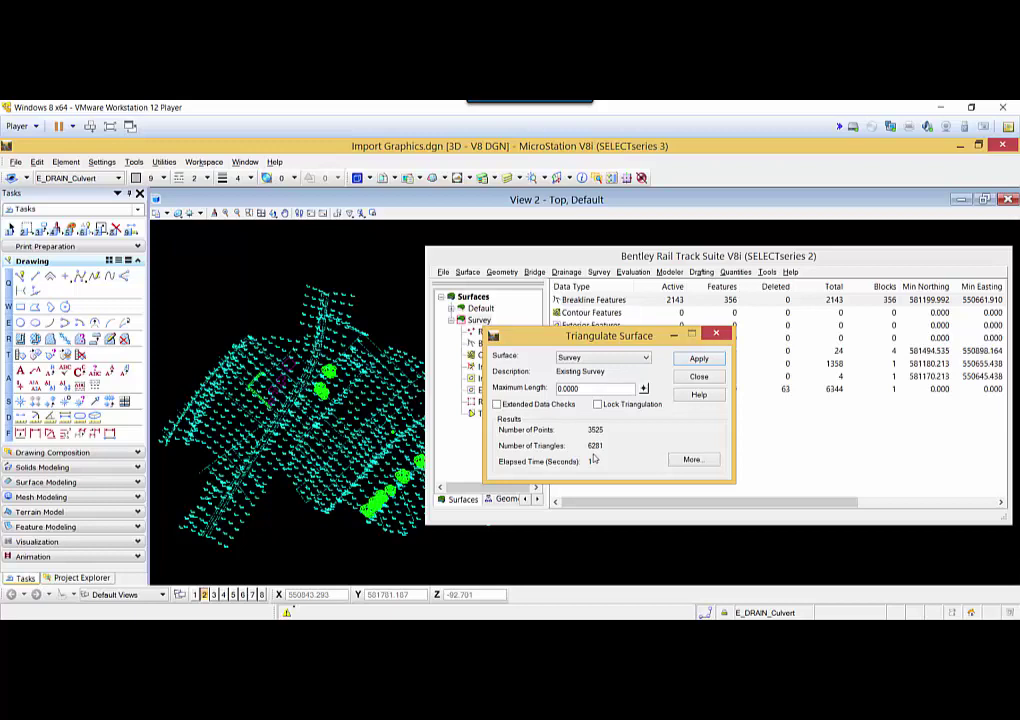
{"action": "left_click", "coordinate": [698, 376]}
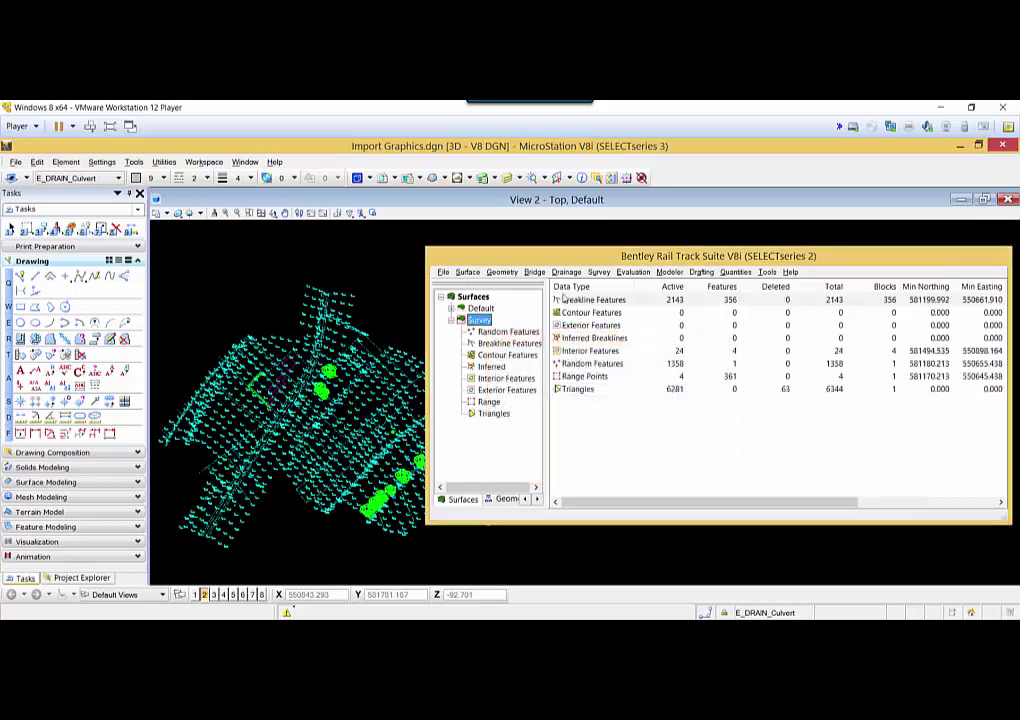
Display the contours of the Survey surface at a 0.5000 interval with 1 minor contour per major
{"action": "left_click", "coordinate": [468, 272]}
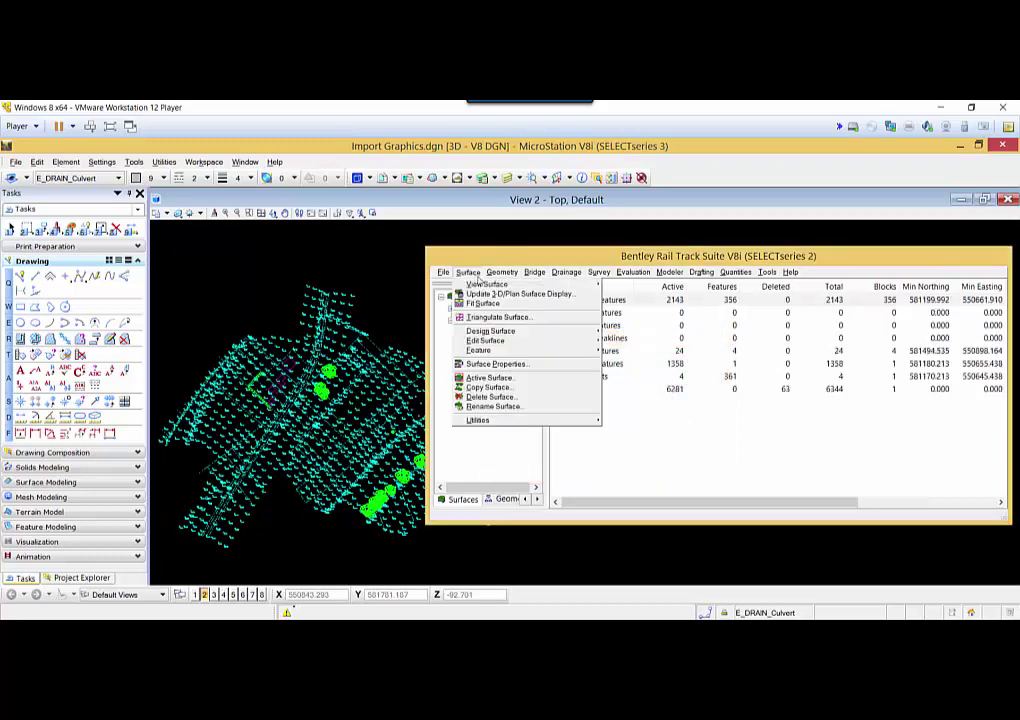
{"action": "mouse_move", "coordinate": [482, 286]}
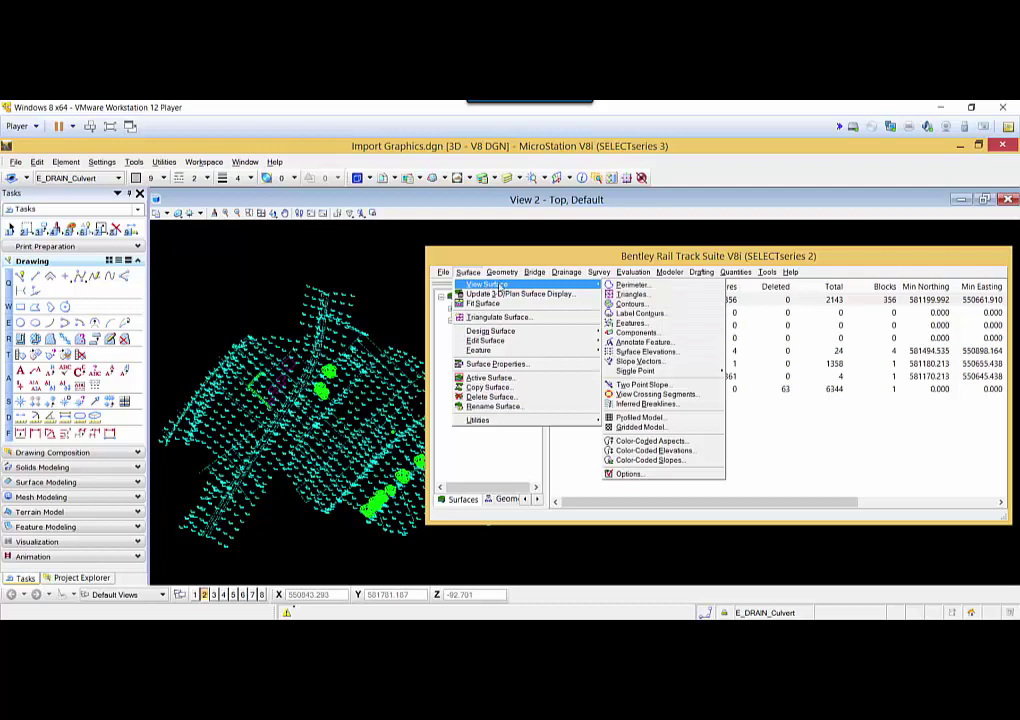
{"action": "left_click", "coordinate": [630, 304]}
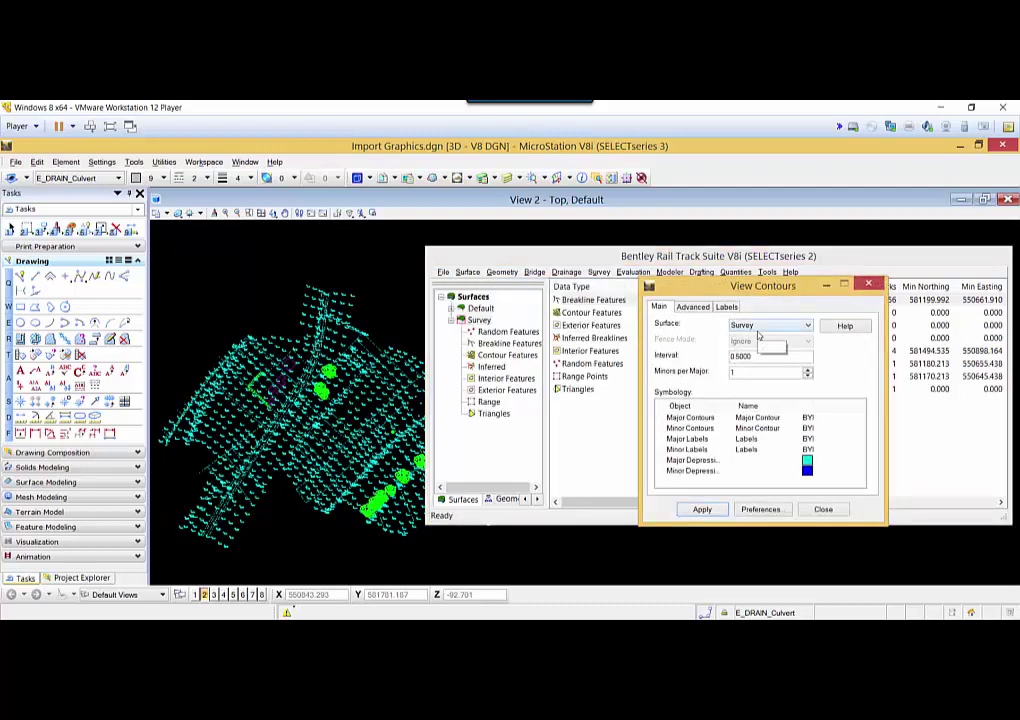
{"action": "left_click", "coordinate": [702, 510]}
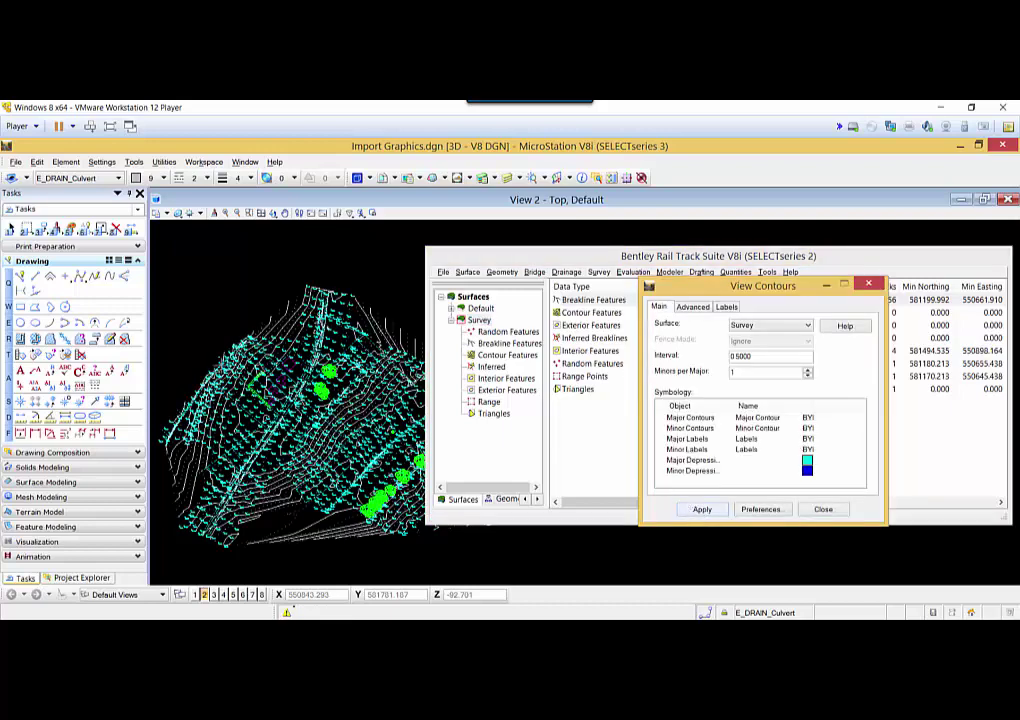
{"action": "scroll", "coordinate": [236, 284], "scroll_direction": "down", "scroll_amount": 2}
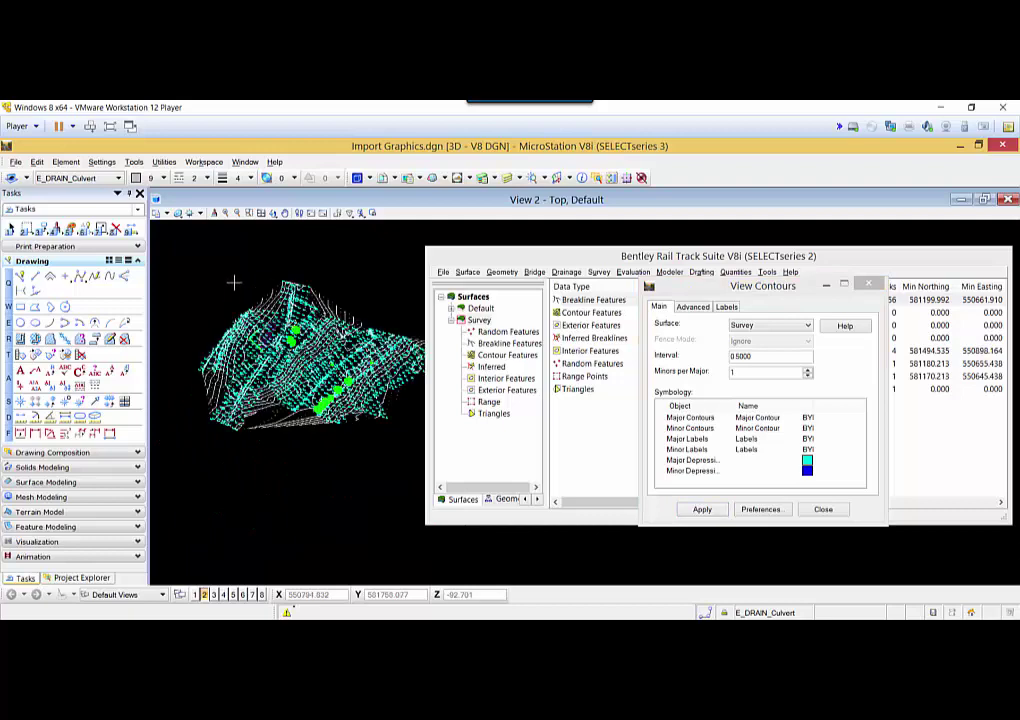
{"action": "scroll", "coordinate": [178, 264], "scroll_direction": "up", "scroll_amount": 2}
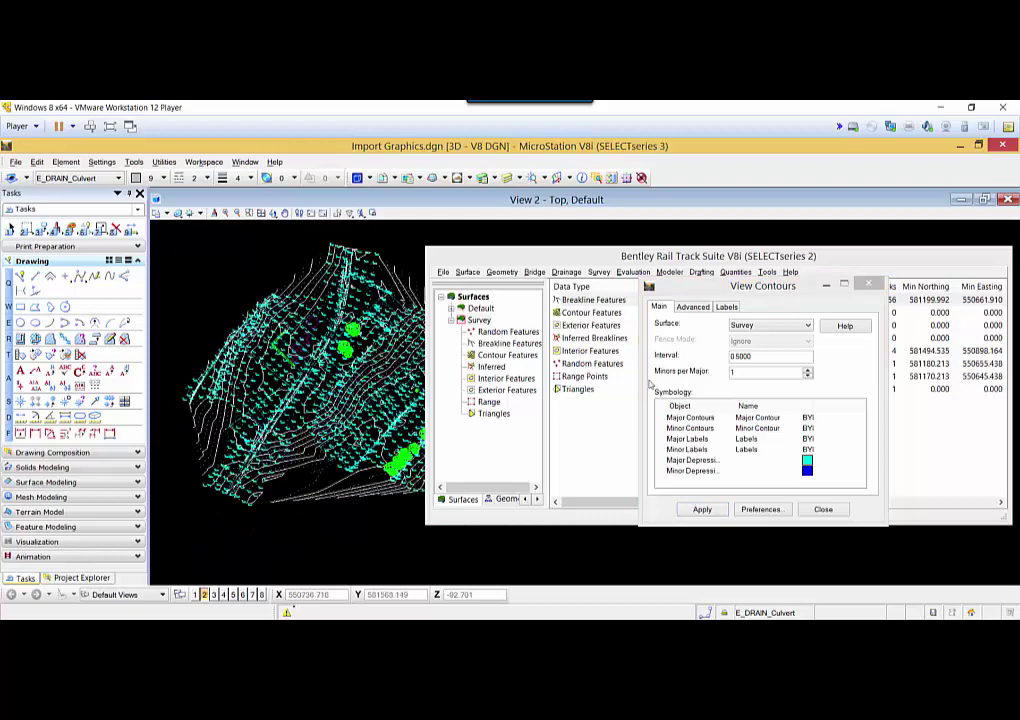
{"action": "left_click", "coordinate": [821, 510]}
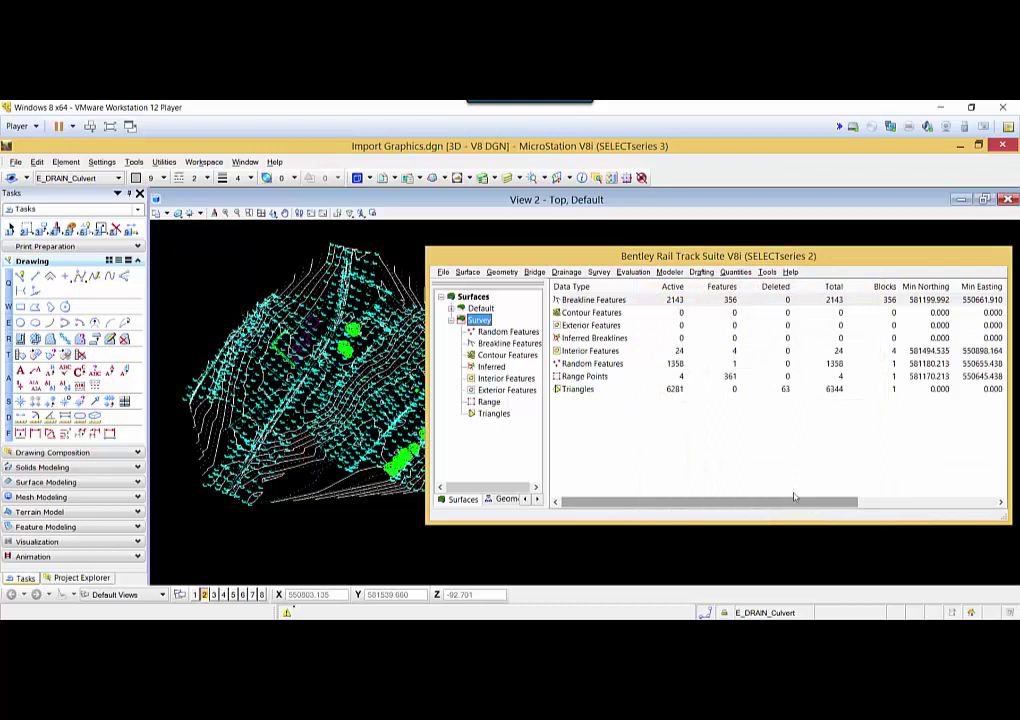
Display the triangles of the Survey surface with the colored model and mesh options off
{"action": "left_click", "coordinate": [467, 272]}
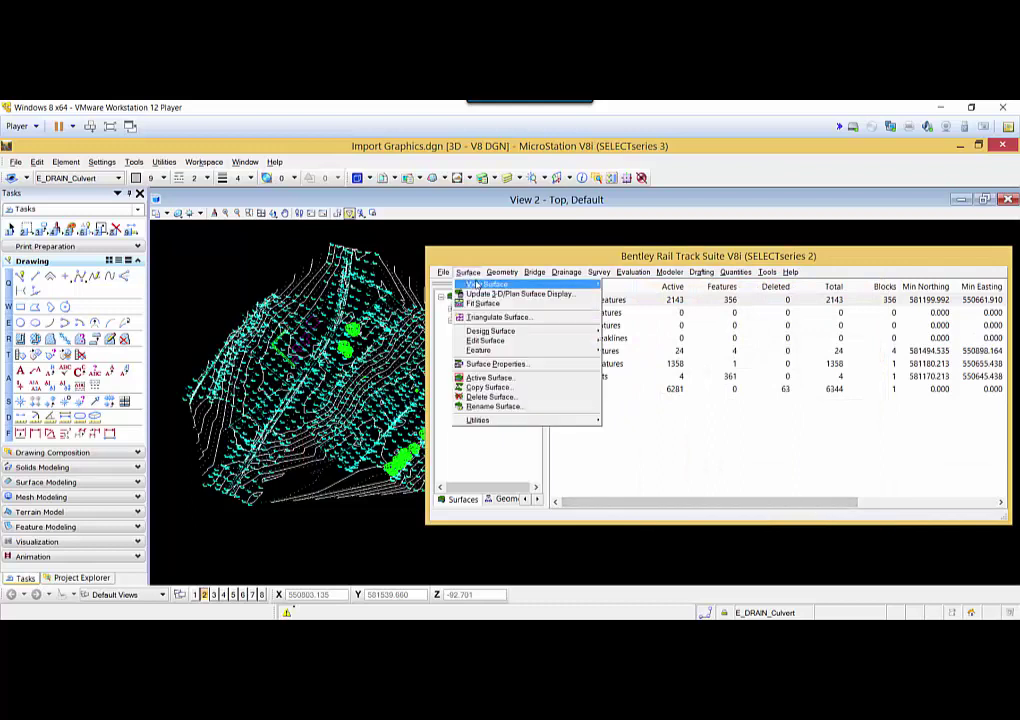
{"action": "mouse_move", "coordinate": [478, 285]}
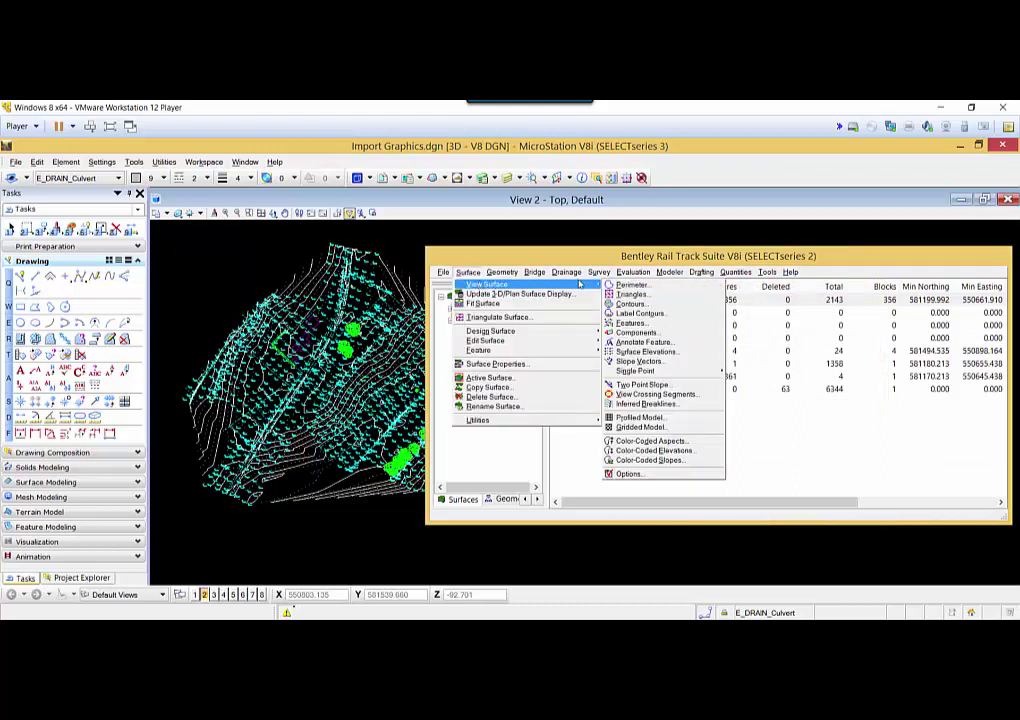
{"action": "left_click", "coordinate": [630, 294]}
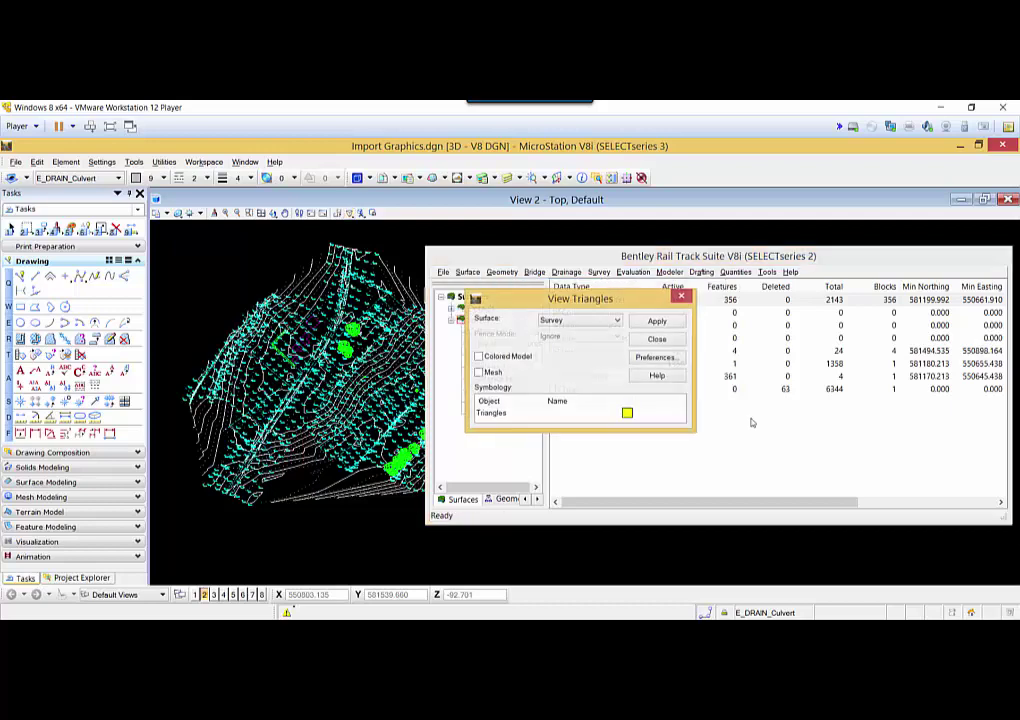
{"action": "left_click_drag", "start_coordinate": [548, 300], "coordinate": [666, 316]}
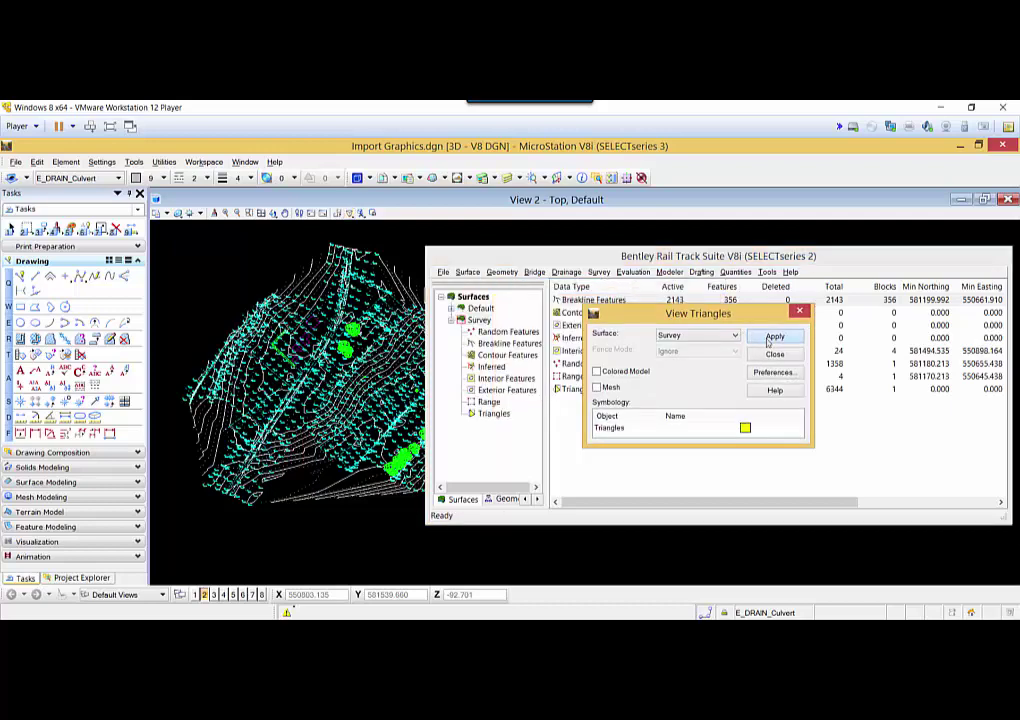
{"action": "left_click", "coordinate": [767, 343]}
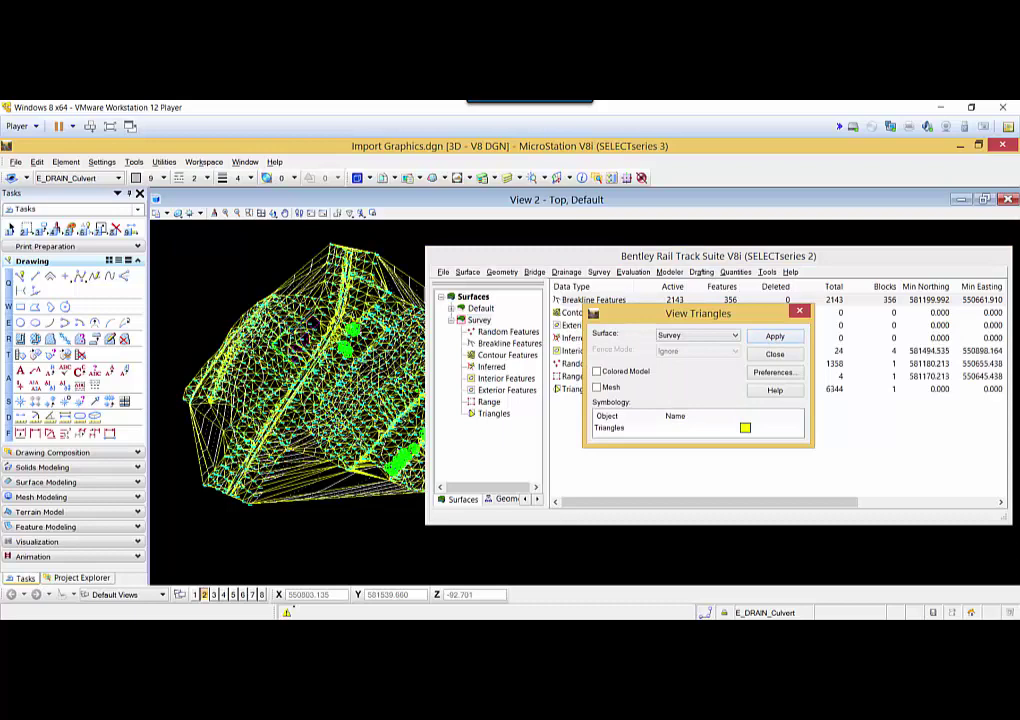
{"action": "left_click", "coordinate": [774, 355]}
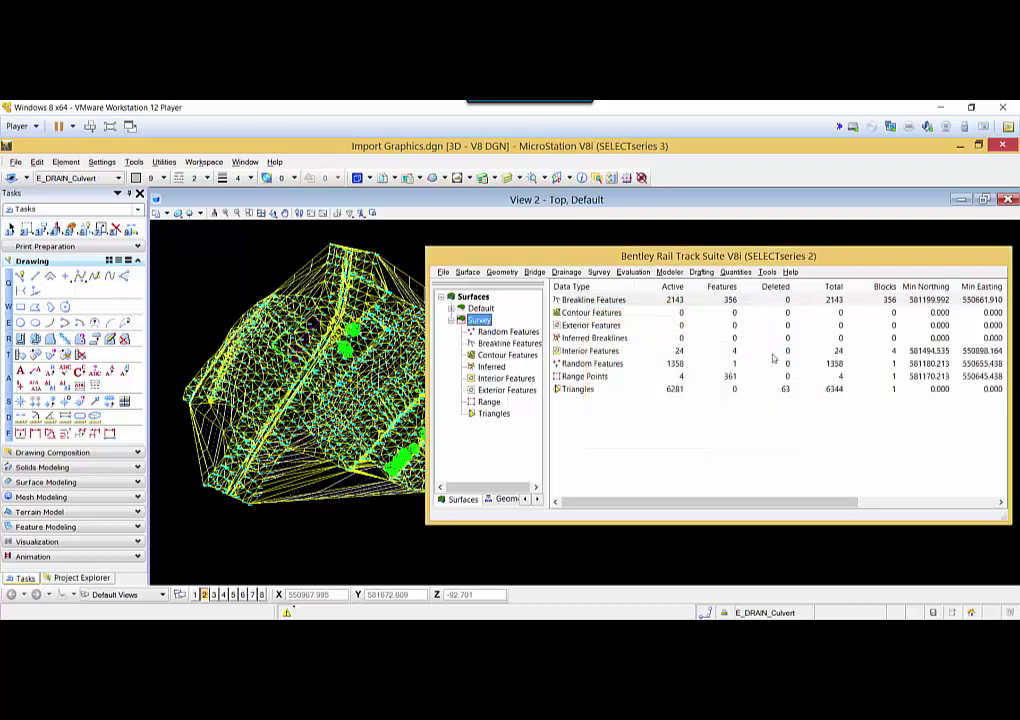
Save the Survey surface as the DTM file Surface_Survey in the Practice folder
{"action": "left_click", "coordinate": [443, 272]}
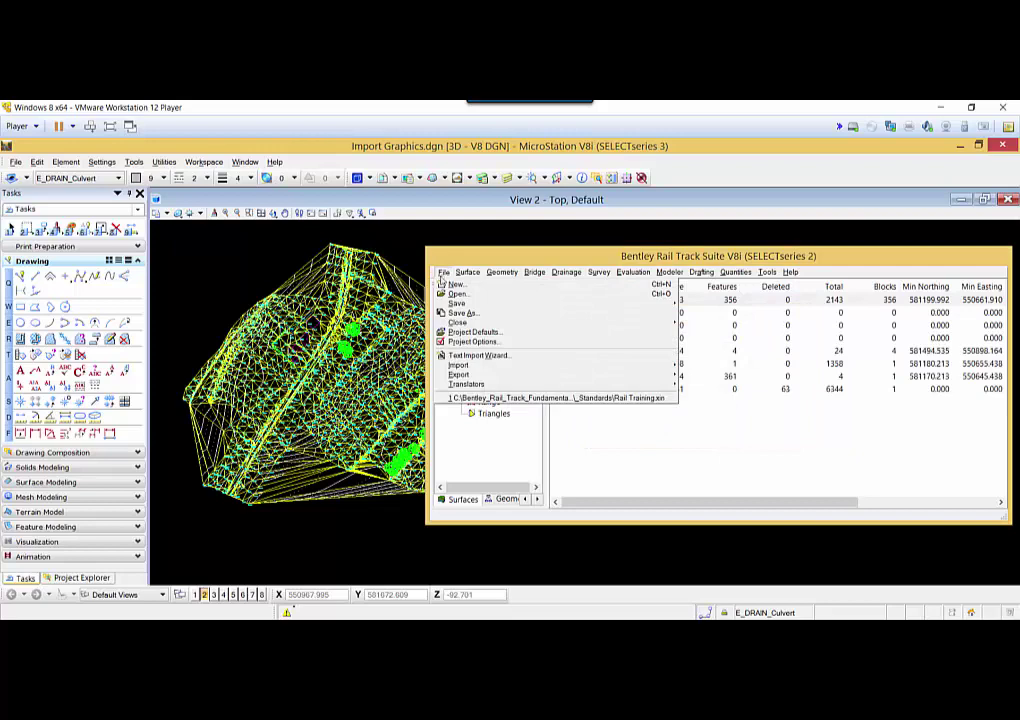
{"action": "mouse_move", "coordinate": [470, 303]}
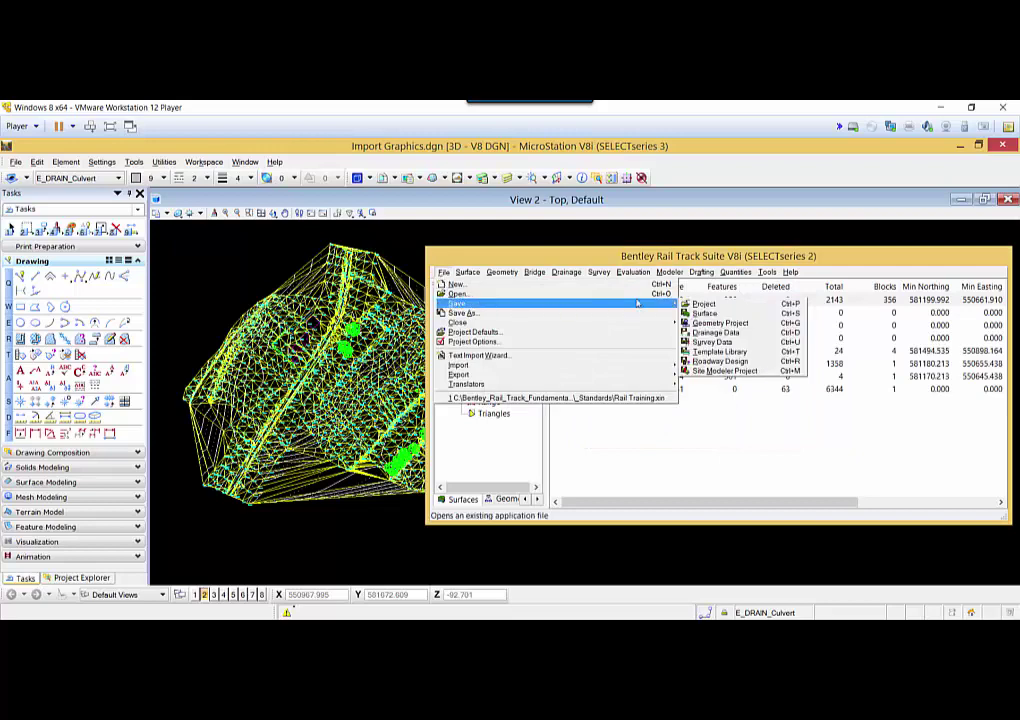
{"action": "left_click", "coordinate": [697, 313]}
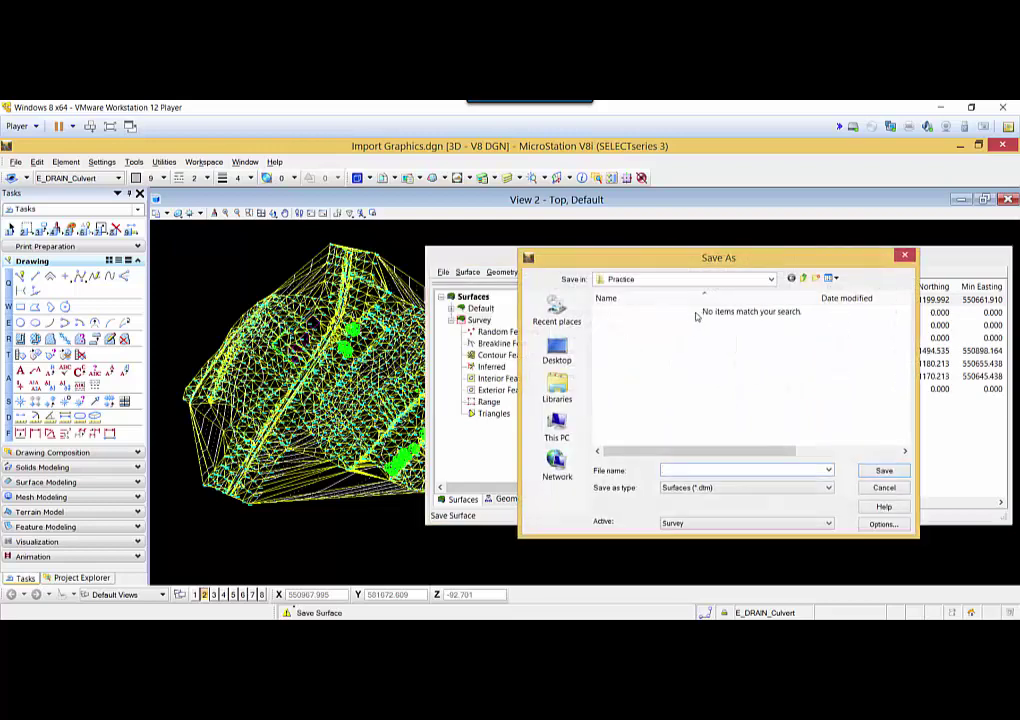
{"action": "left_click_drag", "start_coordinate": [637, 257], "coordinate": [503, 263]}
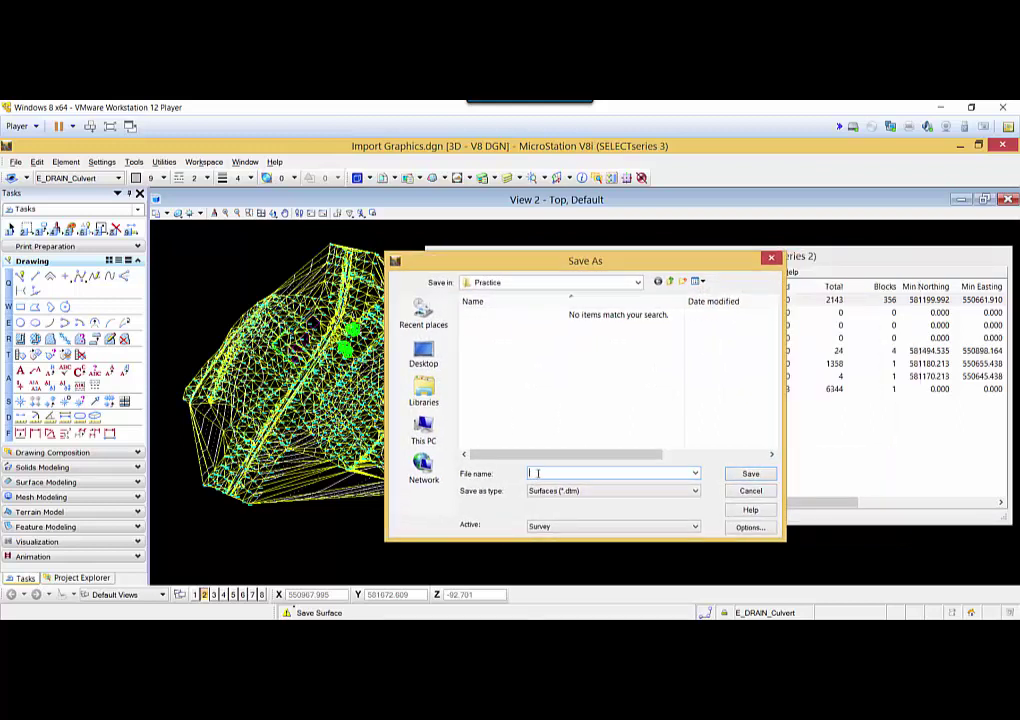
{"action": "type", "text": "Surface_Survey"}
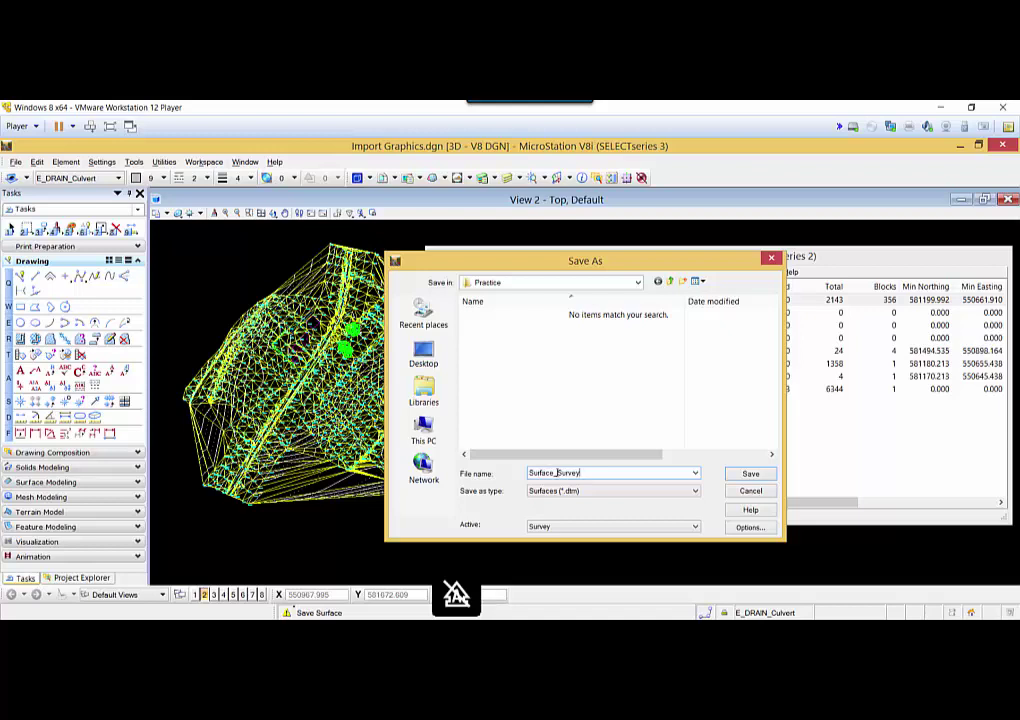
{"action": "left_click", "coordinate": [748, 474]}
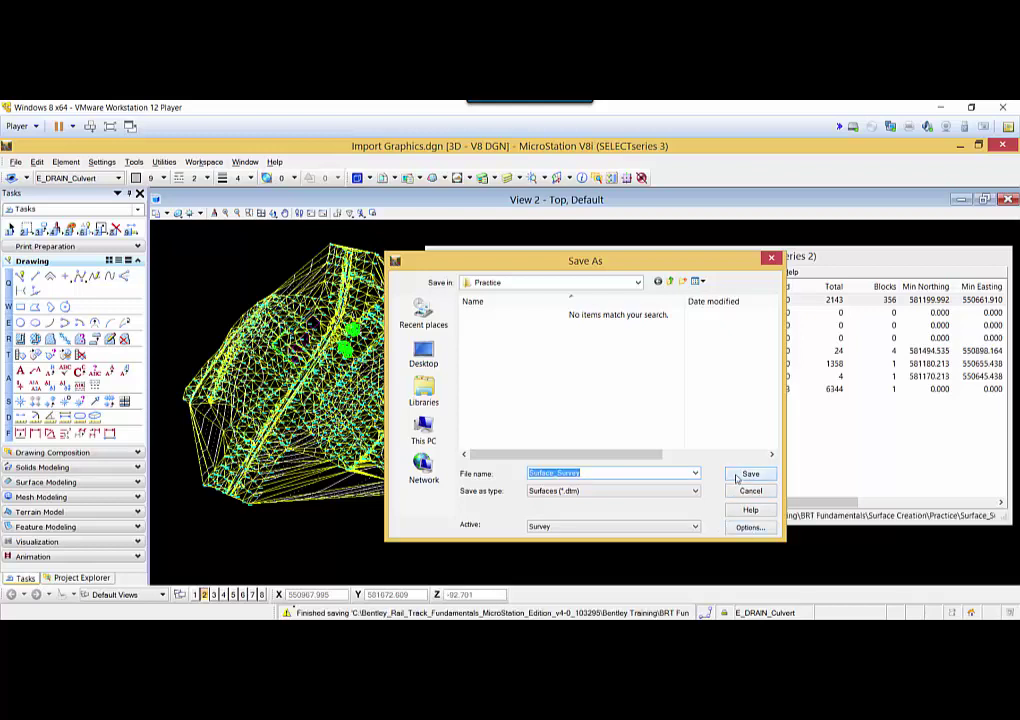